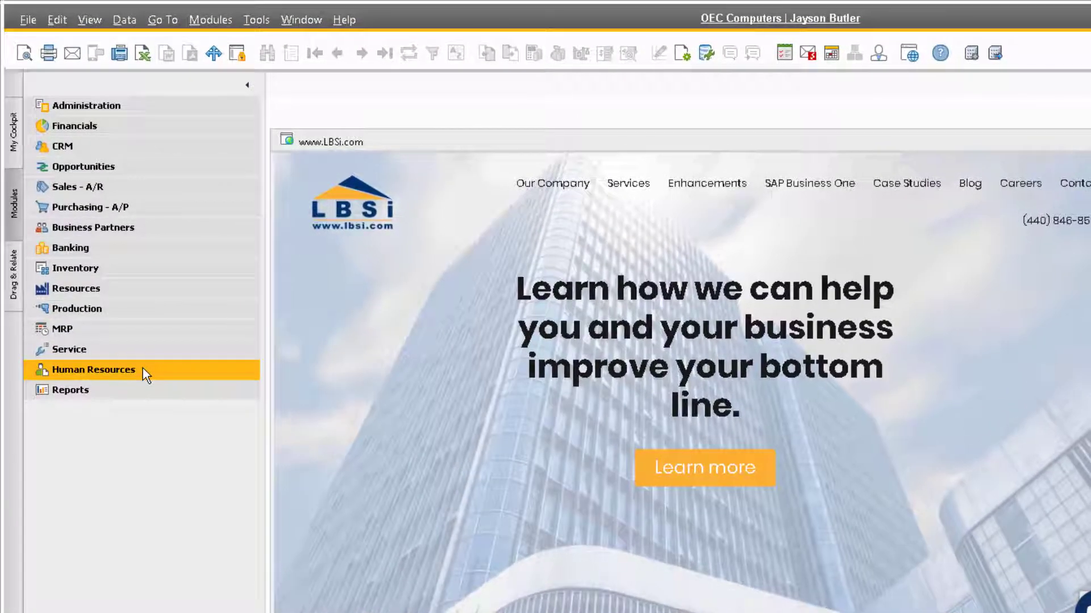
# Start a new Employee Master Data record and enter the employee's first and last name.
pyautogui.click(143, 369)
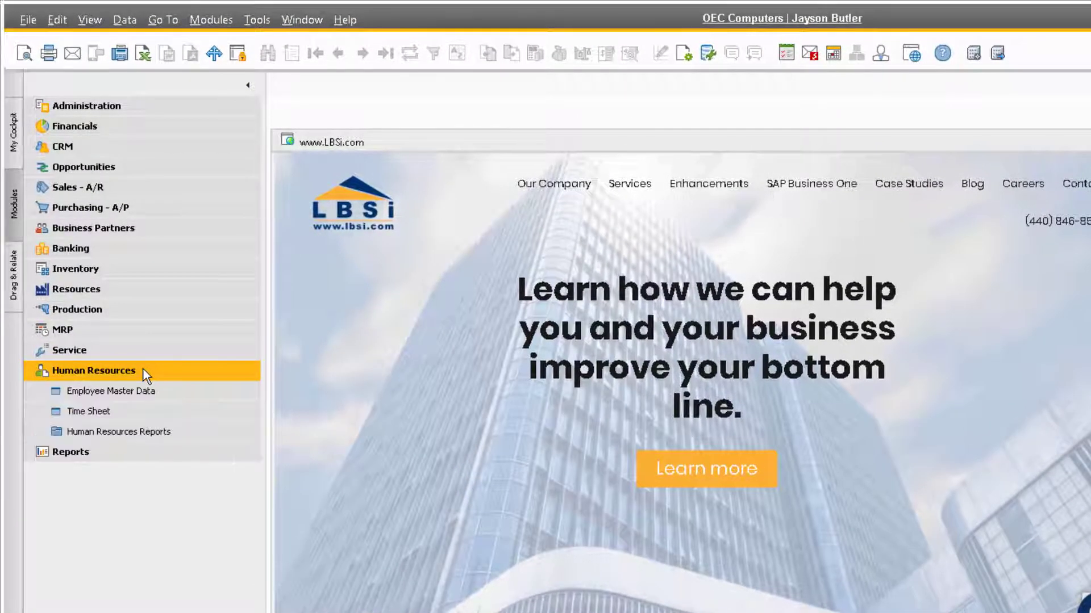
pyautogui.click(192, 393)
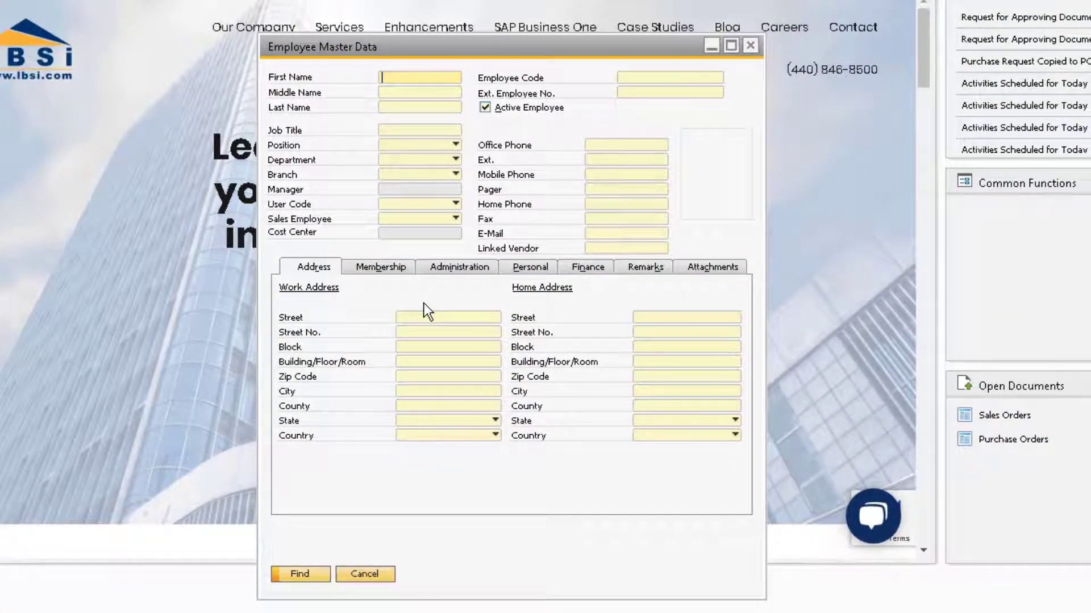
pyautogui.hotkey('ctrl', 'a')
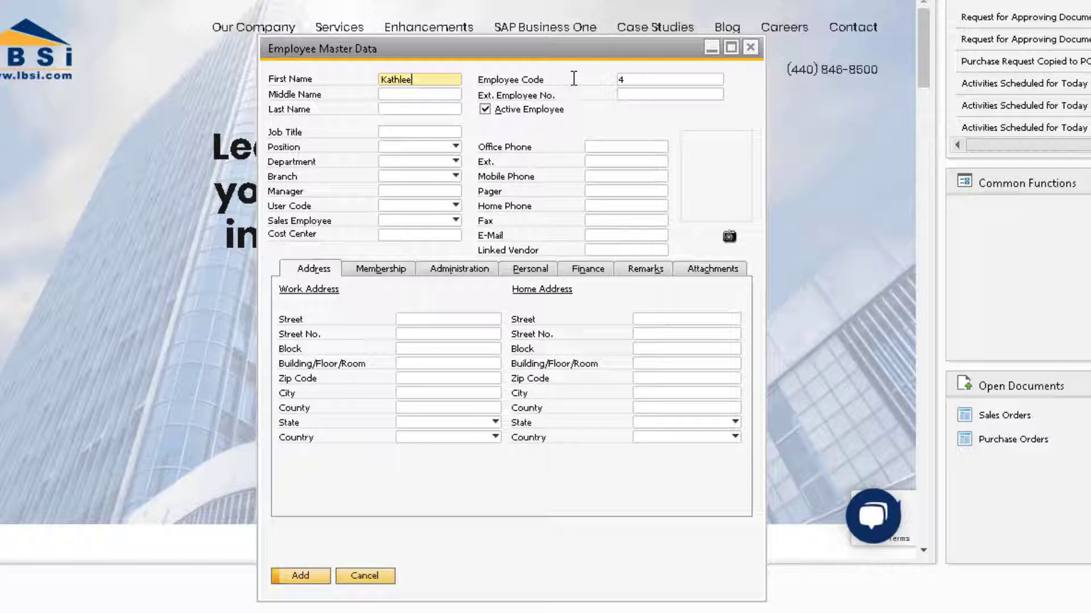
pyautogui.press('Tab')
pyautogui.press('Tab')
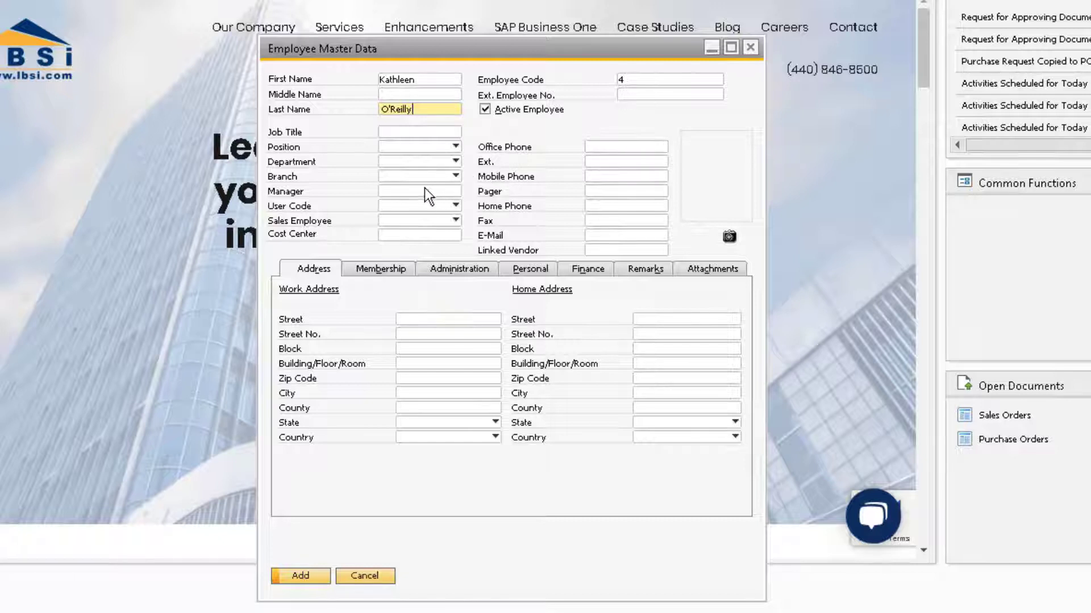
# Pick the employee's manager from the list and review the Roles, Administration, Personal and Finance tabs.
pyautogui.click(408, 192)
pyautogui.press('Tab')
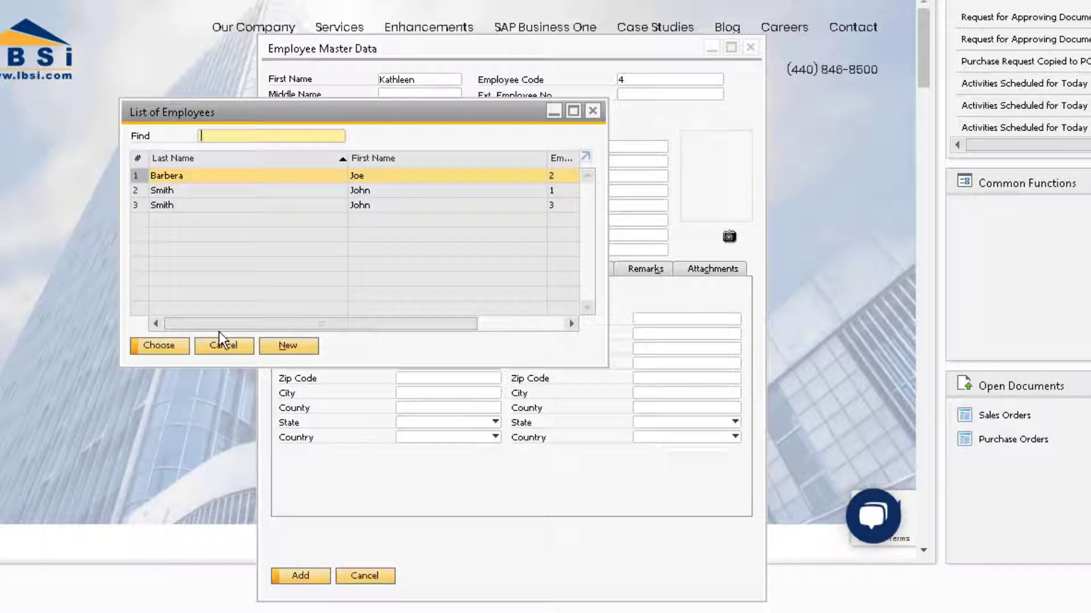
pyautogui.click(178, 346)
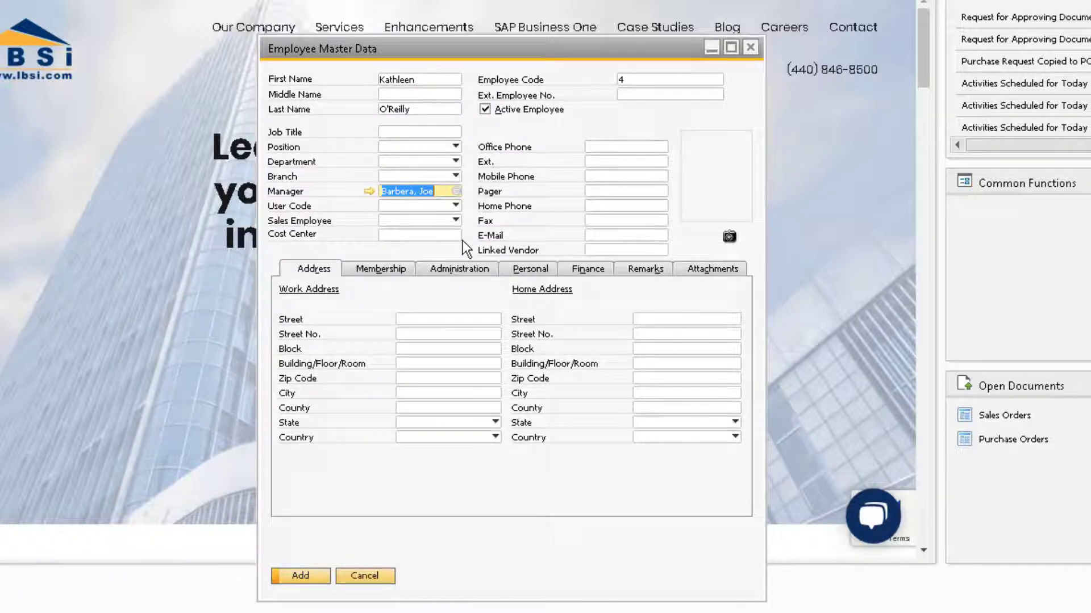
pyautogui.click(390, 270)
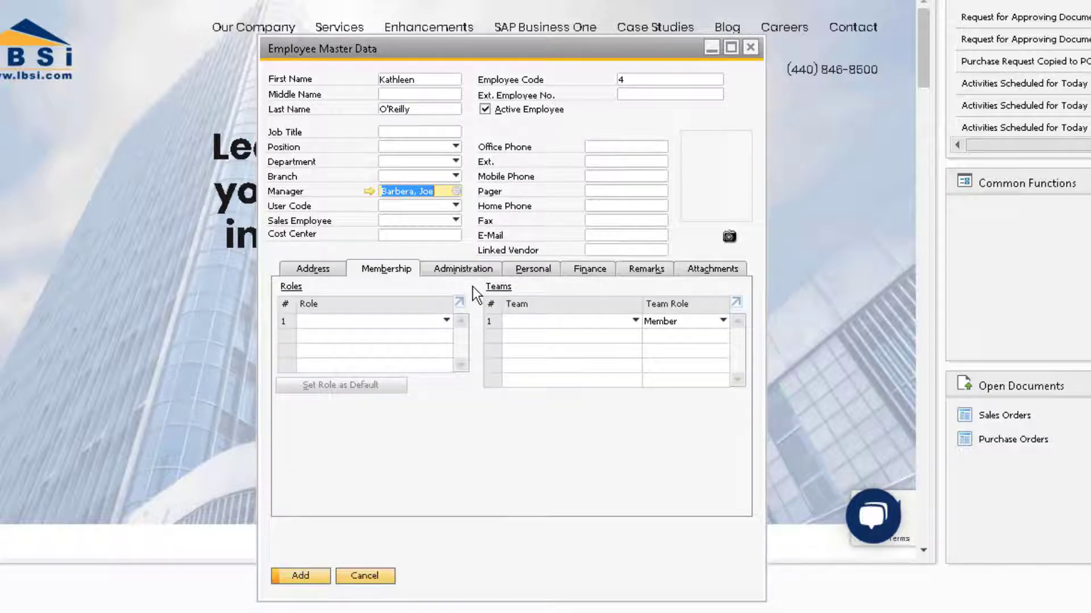
pyautogui.click(486, 268)
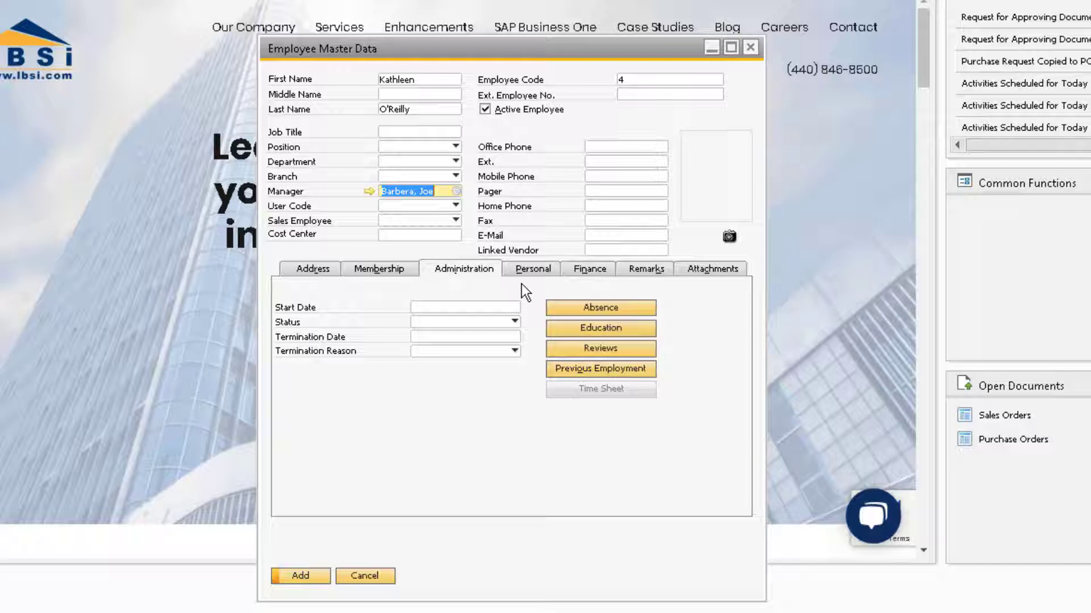
pyautogui.click(532, 271)
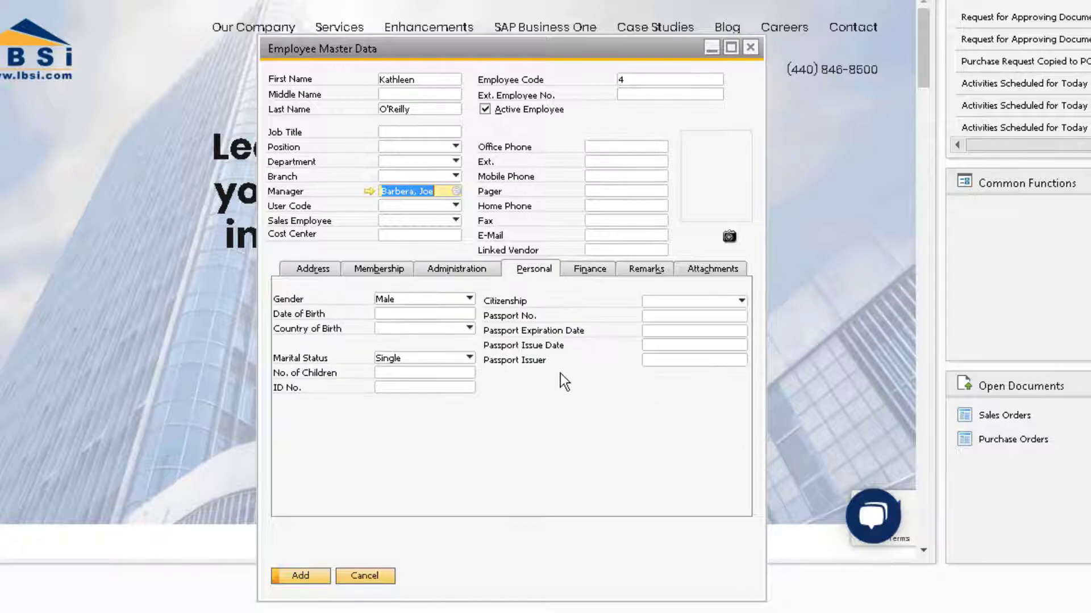
pyautogui.click(592, 270)
pyautogui.hotkey('alt', 's')
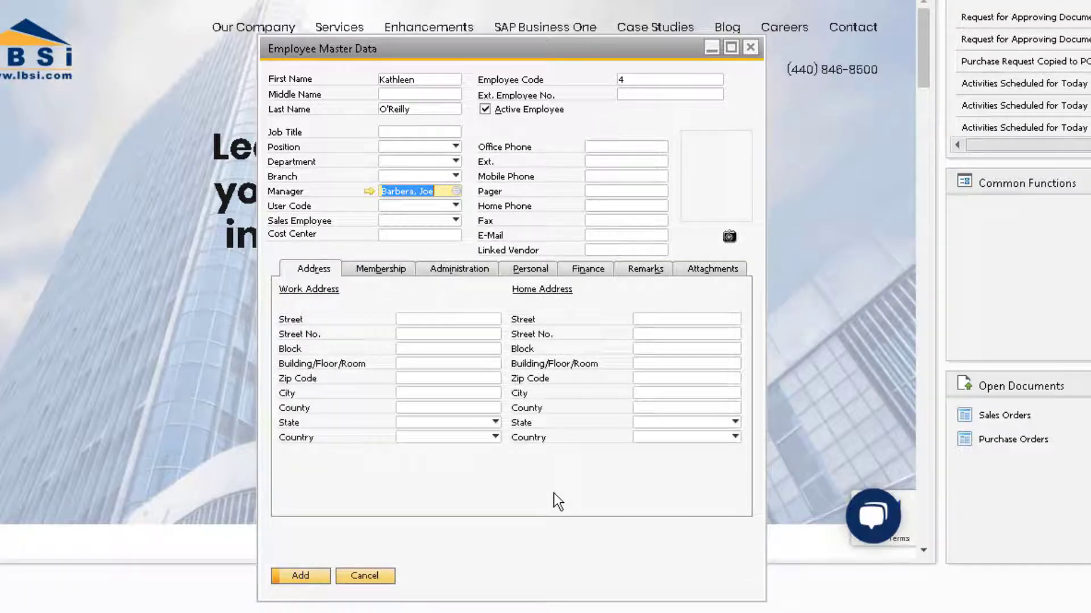
# Add the employee, create a linked user from it, and append the last name to the user name.
pyautogui.click(322, 574)
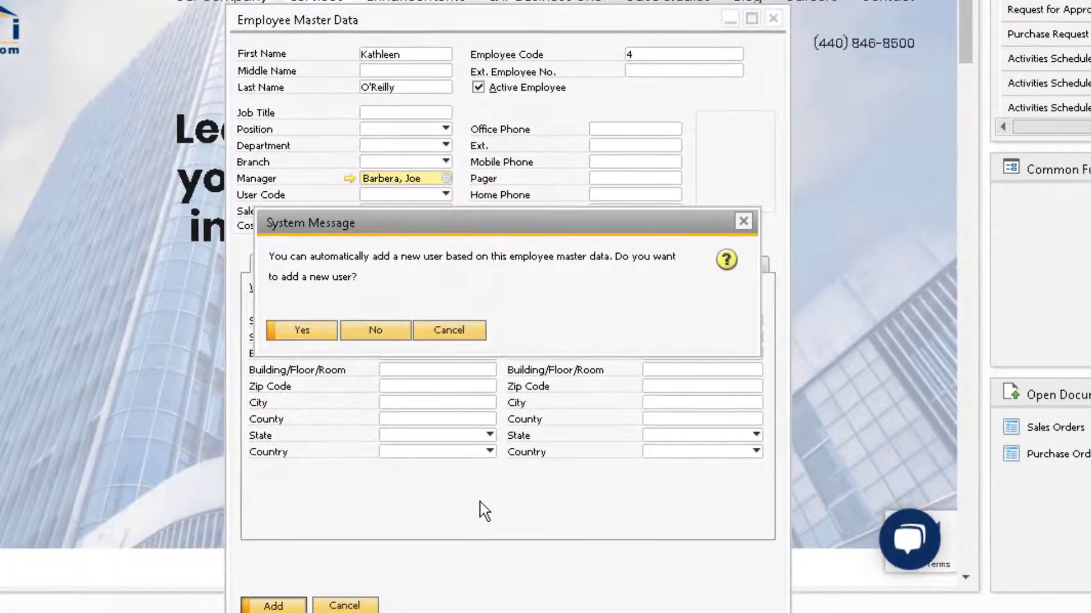
pyautogui.click(312, 334)
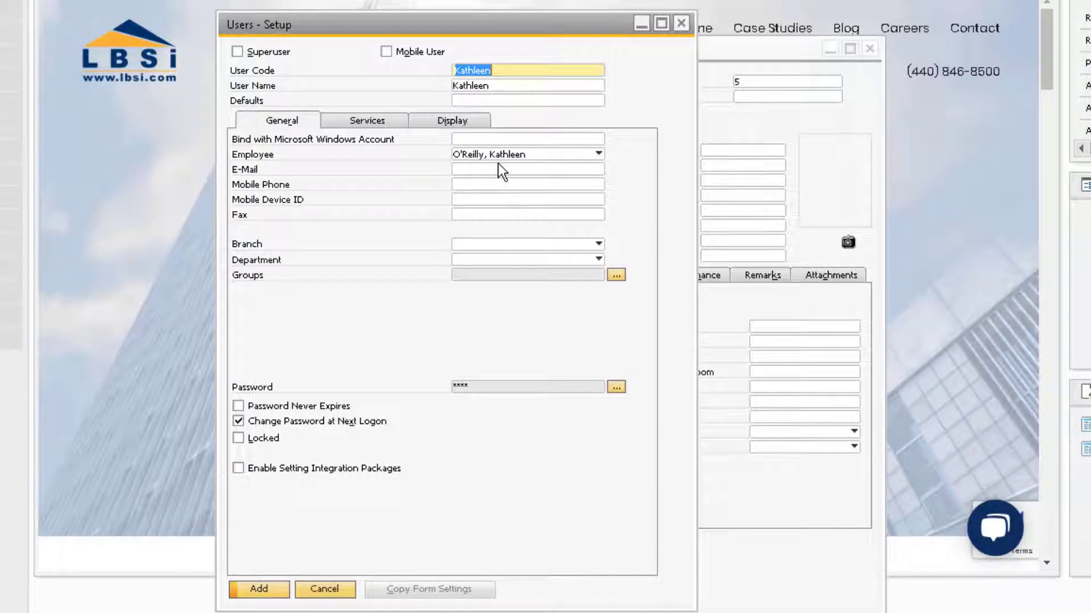
pyautogui.click(499, 86)
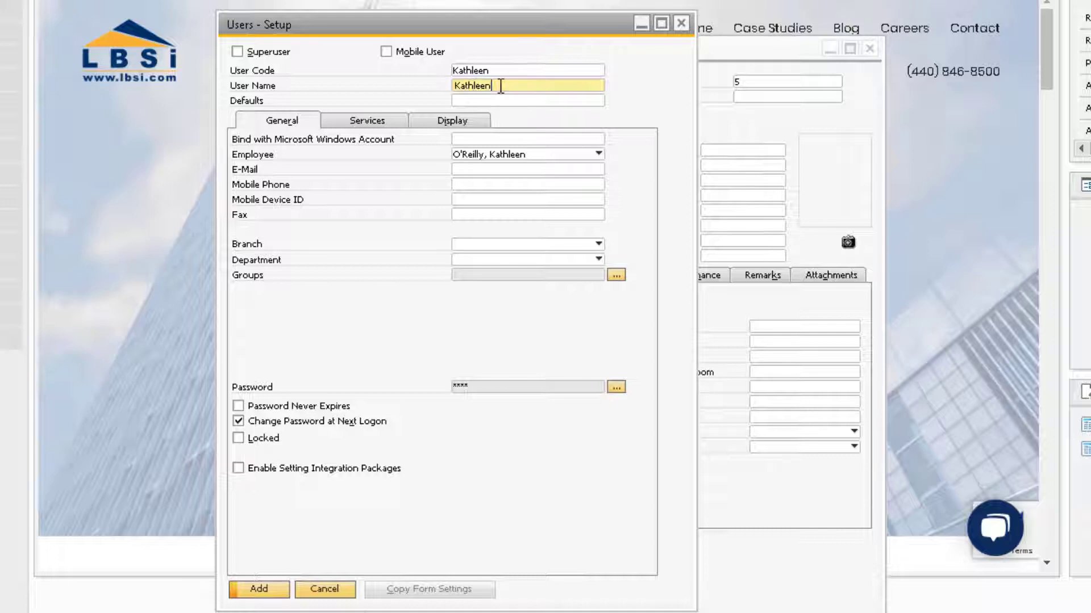
pyautogui.write("O'Reilly")
# Assign the new user to the Finance authorization group.
pyautogui.click(616, 275)
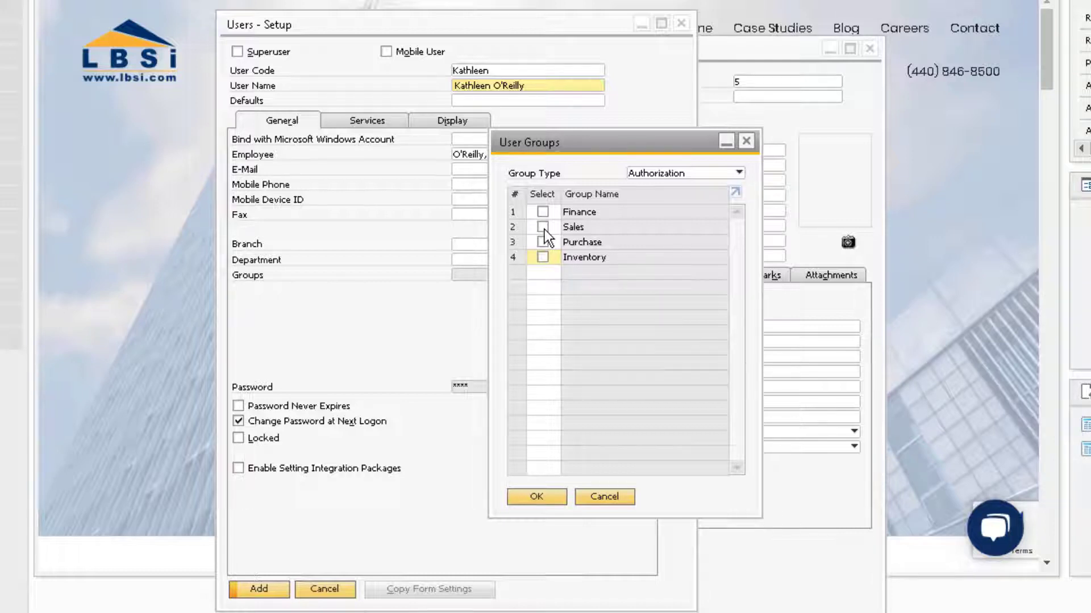
pyautogui.click(542, 212)
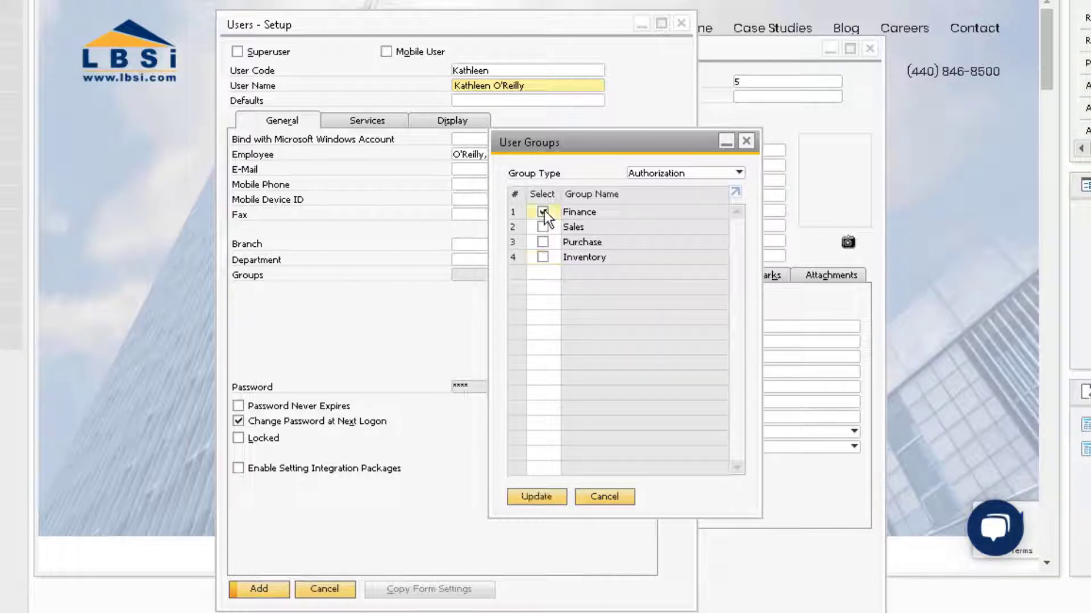
pyautogui.click(544, 493)
pyautogui.click(544, 496)
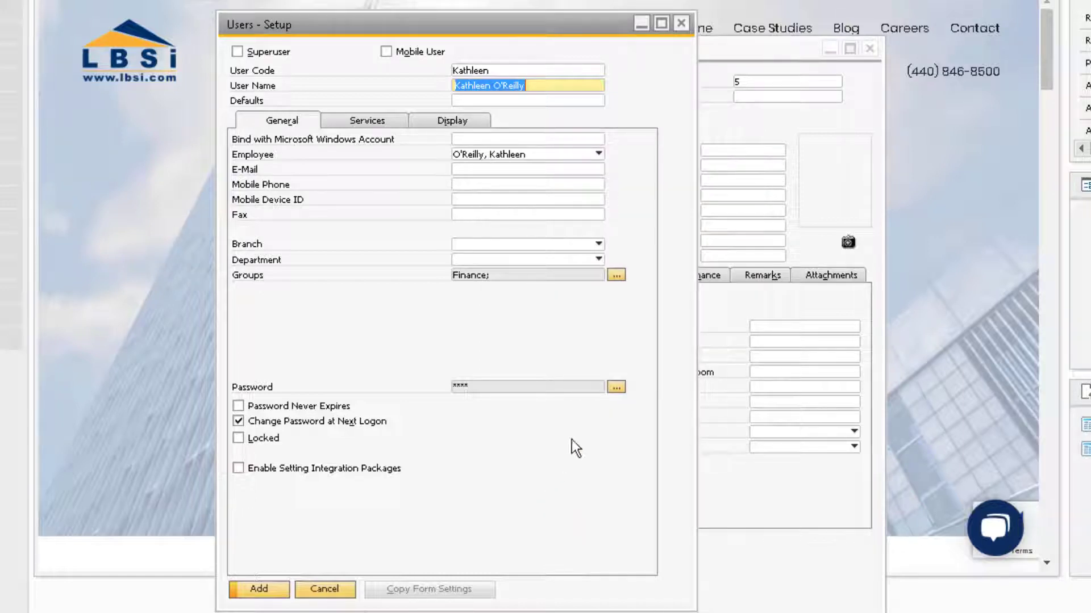
# Set and confirm a new password for the user.
pyautogui.click(615, 387)
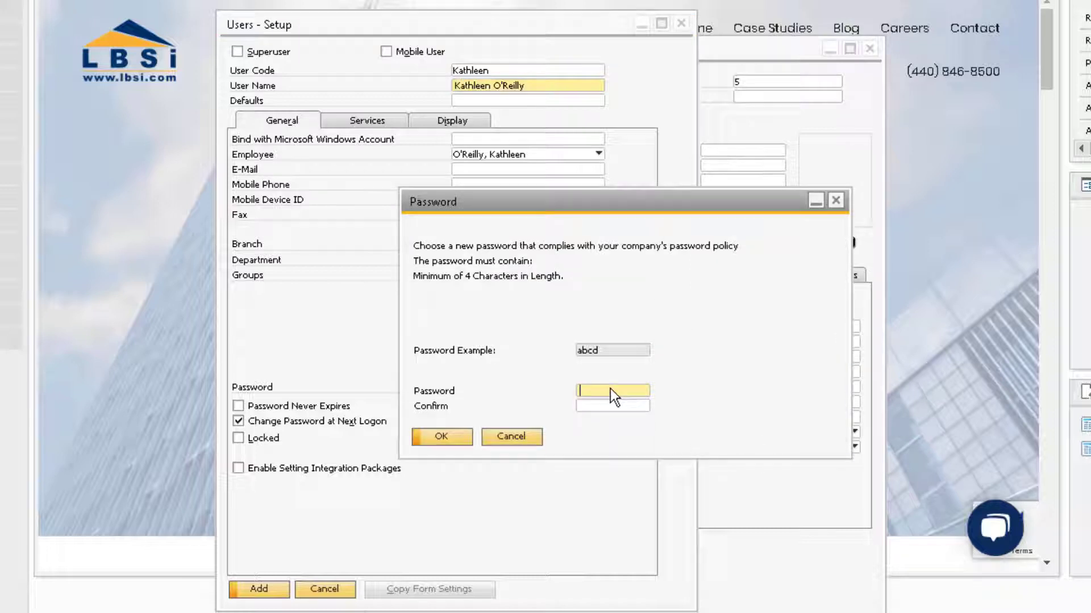
pyautogui.write('abcd')
pyautogui.press('Tab')
pyautogui.write('abcd')
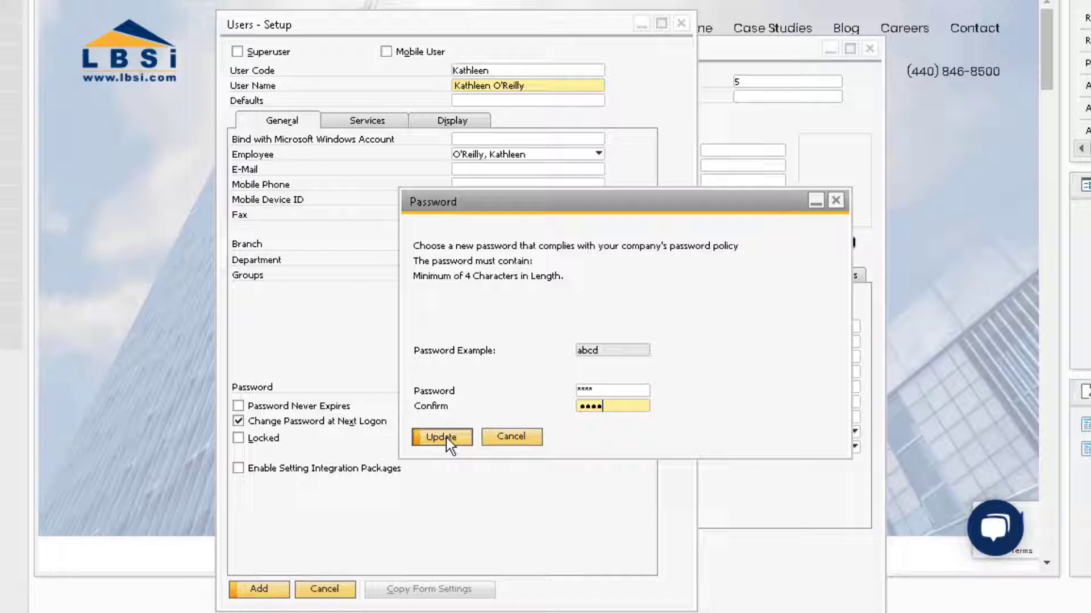
pyautogui.click(442, 437)
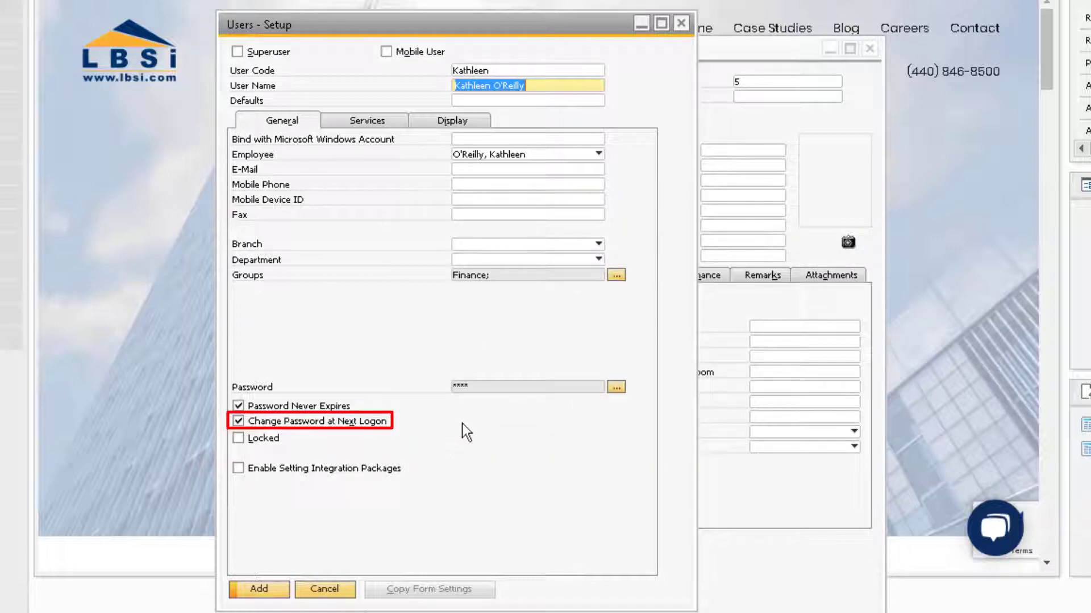
# Add the user, then reopen its setup from the latest employee record.
pyautogui.click(275, 589)
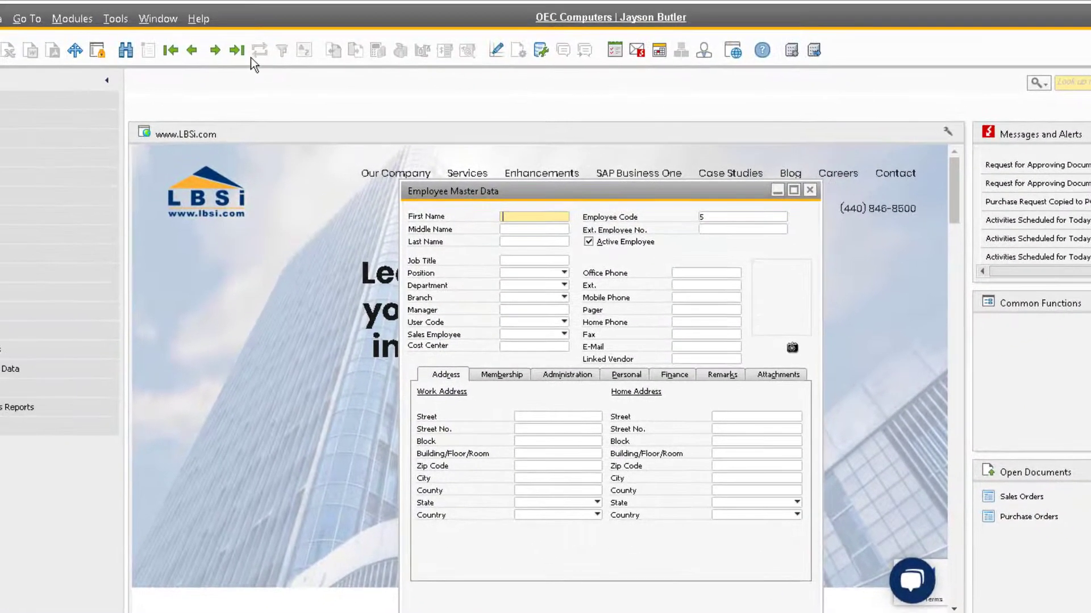
pyautogui.click(246, 57)
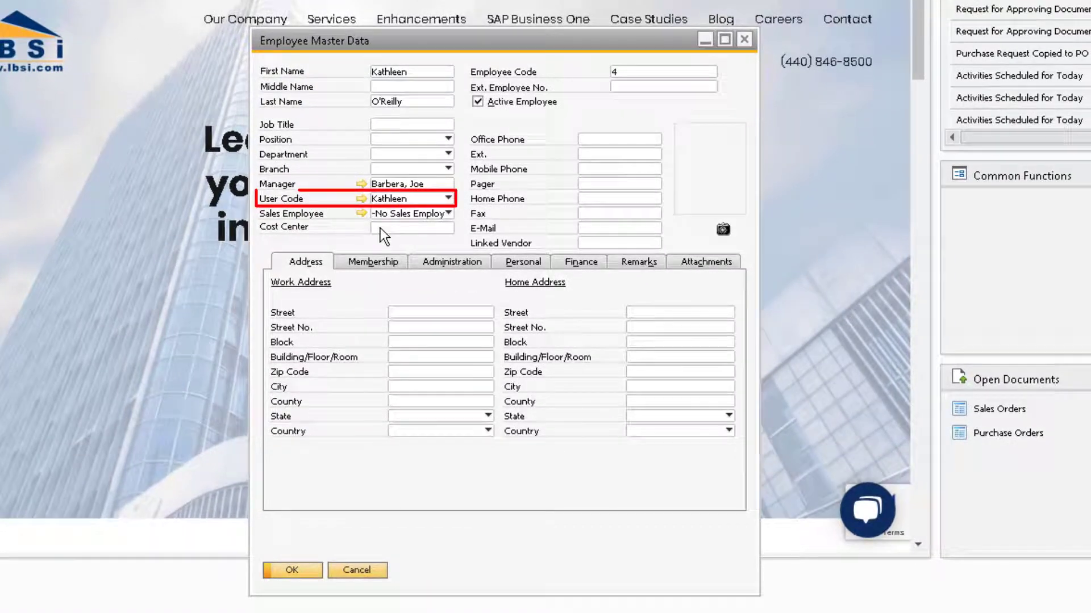
pyautogui.click(362, 198)
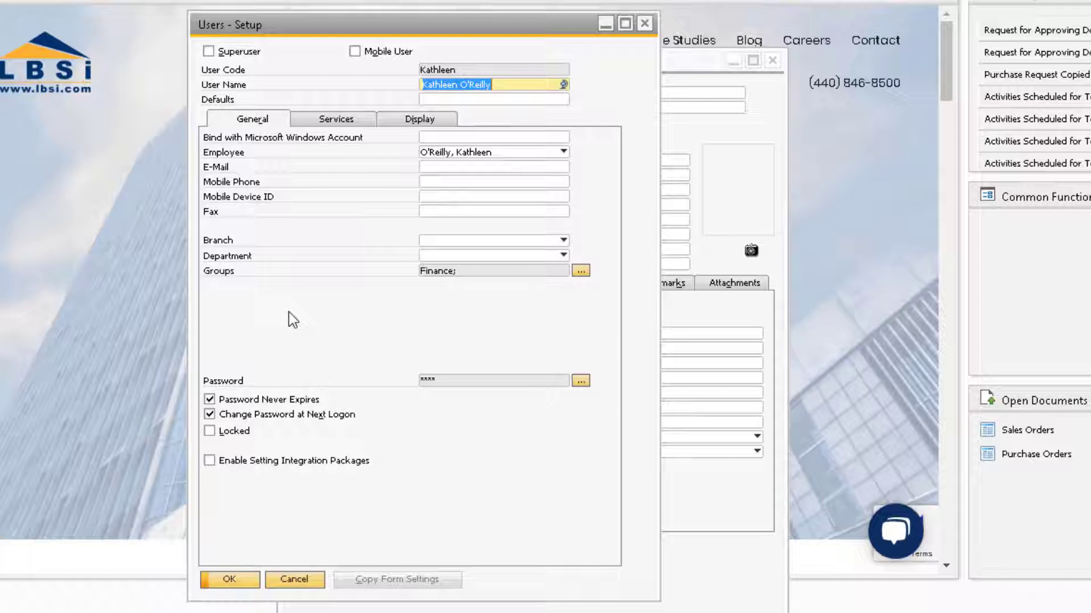
# Enter the user's e-mail address and update, accepting values from employee master data.
pyautogui.click(446, 167)
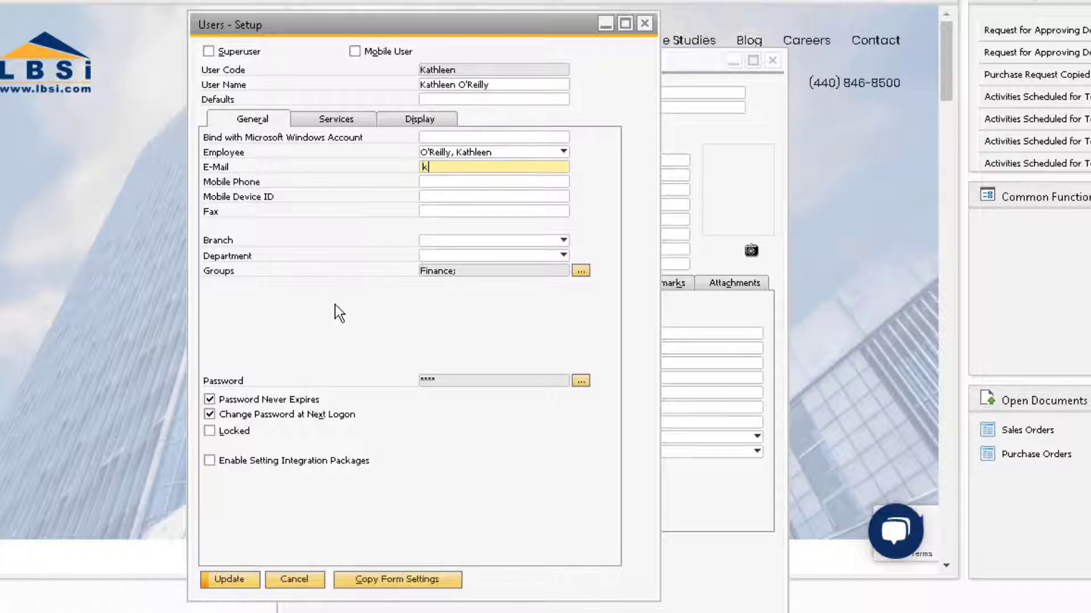
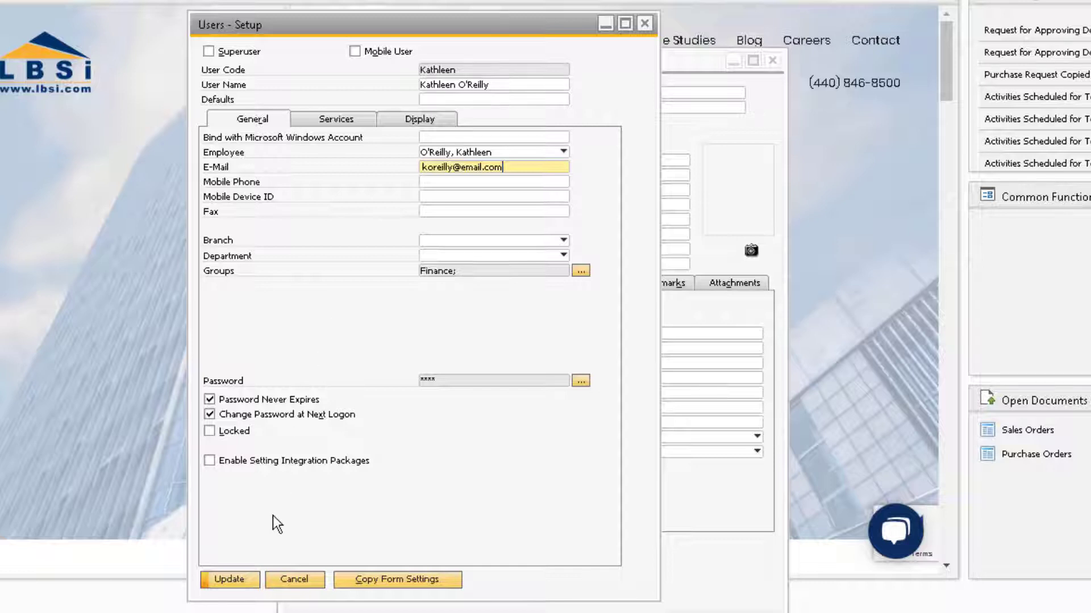
pyautogui.click(244, 577)
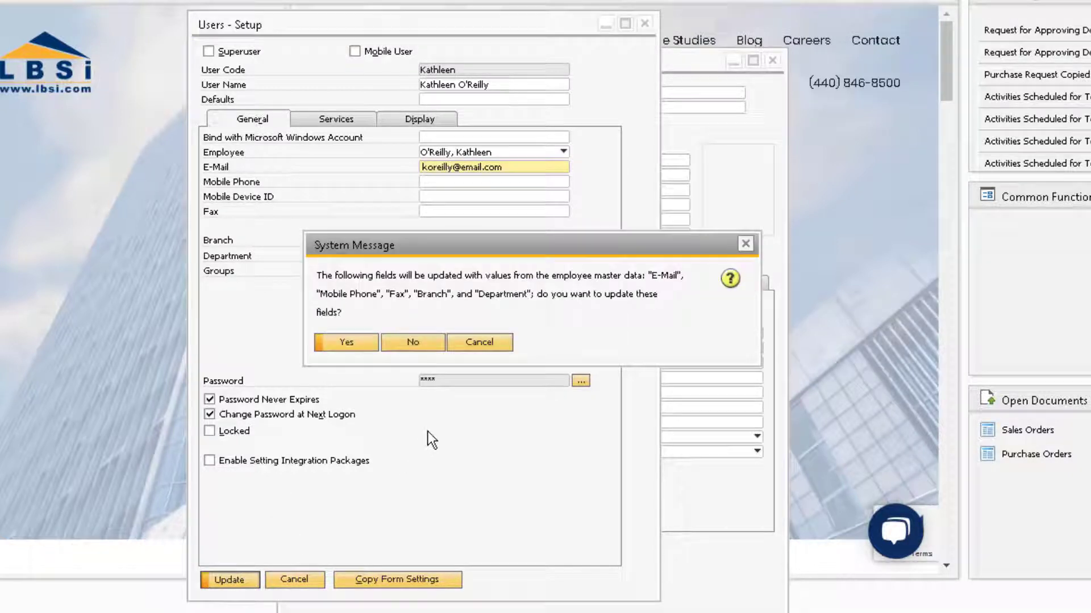
pyautogui.click(353, 344)
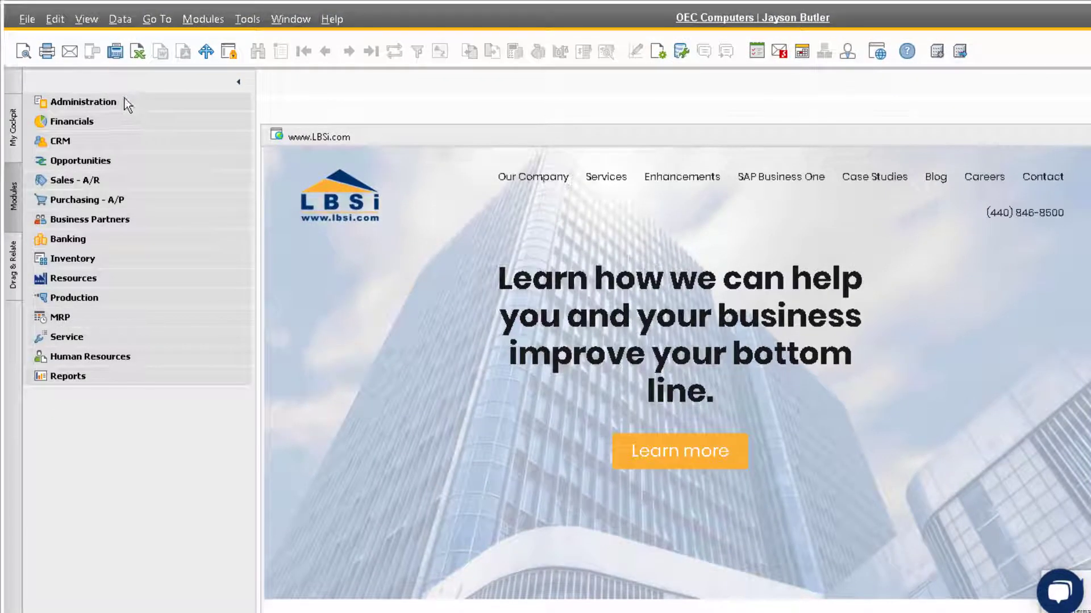
# Open License Administration and select the new user in the list.
pyautogui.click(123, 100)
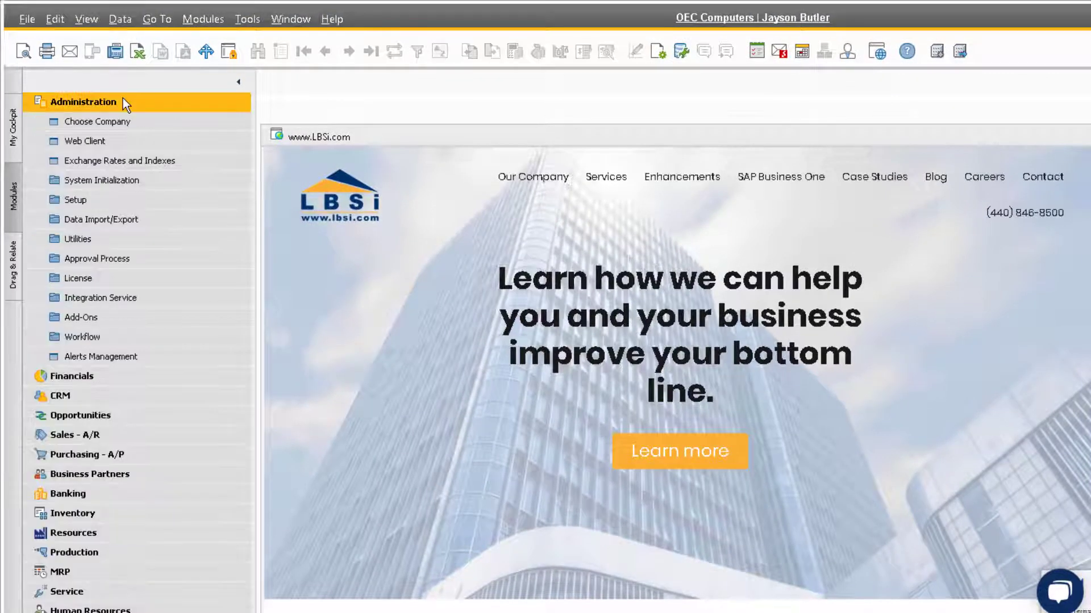
pyautogui.click(117, 278)
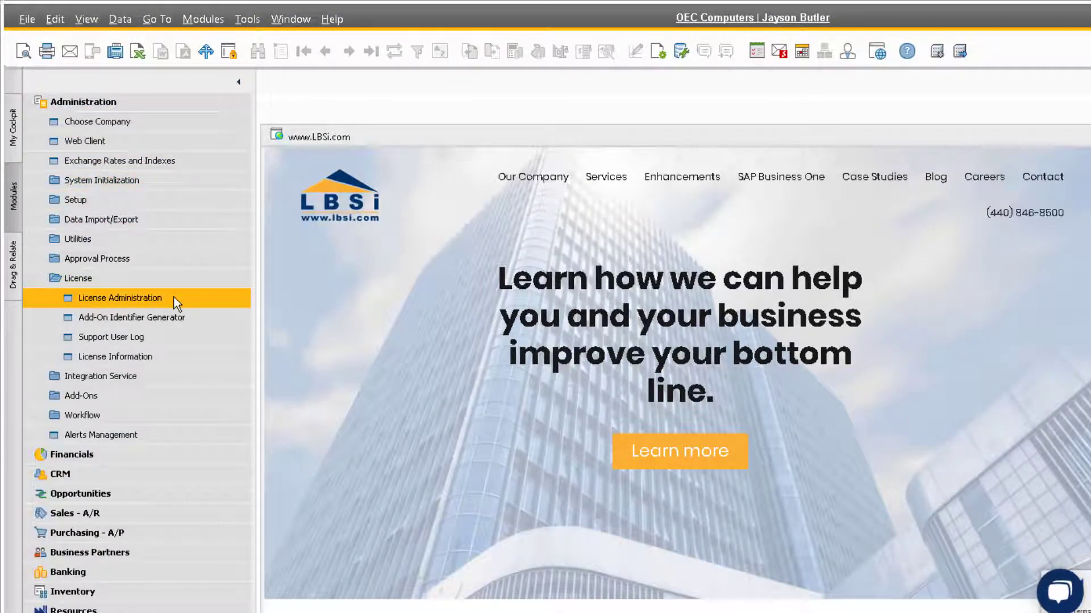
pyautogui.click(189, 299)
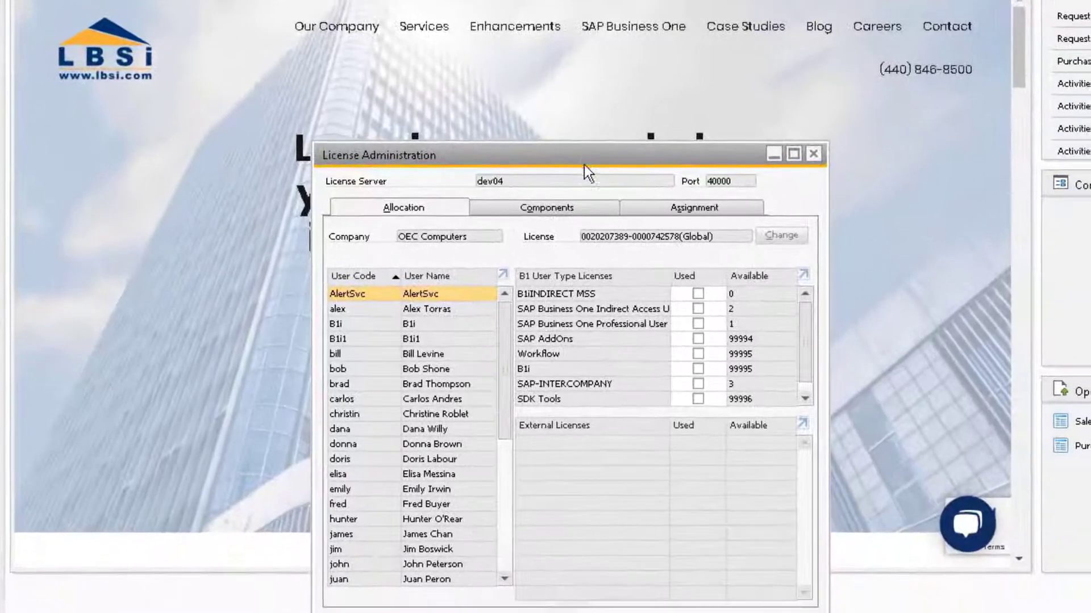
pyautogui.moveTo(584, 165); pyautogui.dragTo(533, 79)
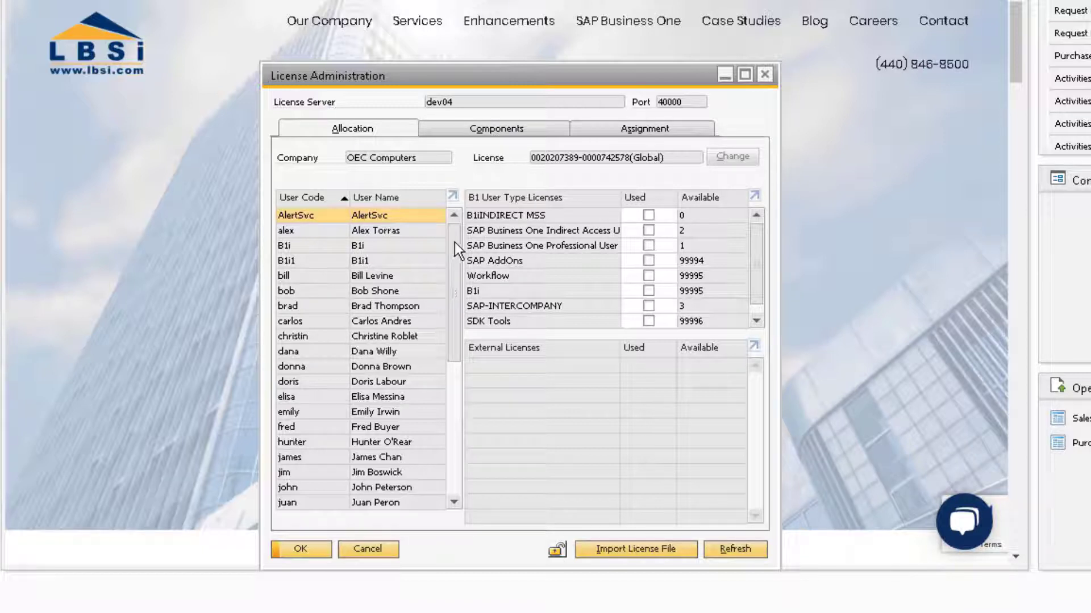
pyautogui.moveTo(455, 241); pyautogui.dragTo(458, 289)
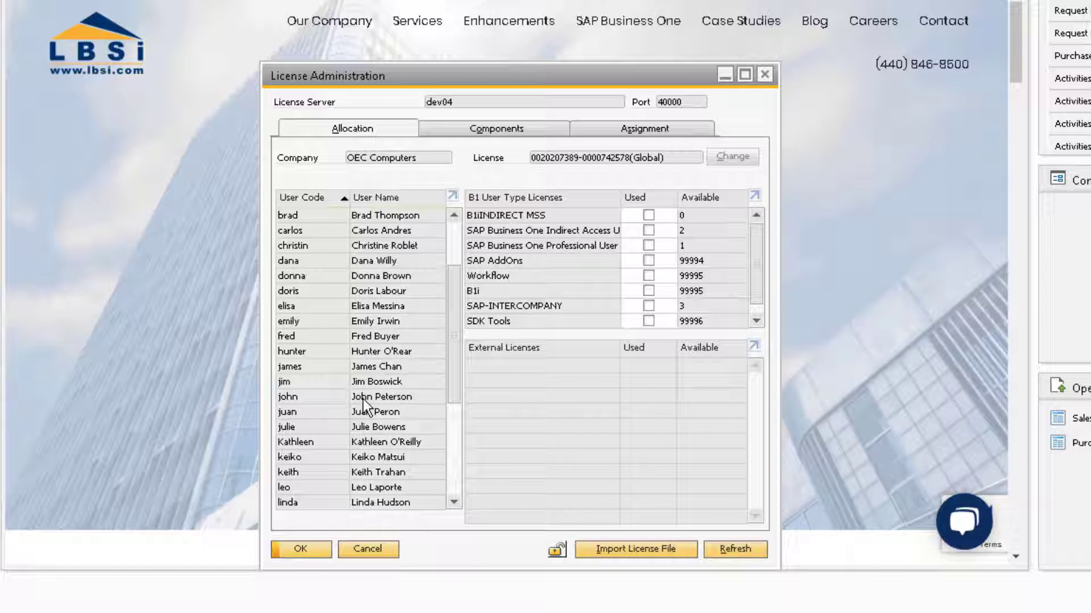
pyautogui.click(313, 441)
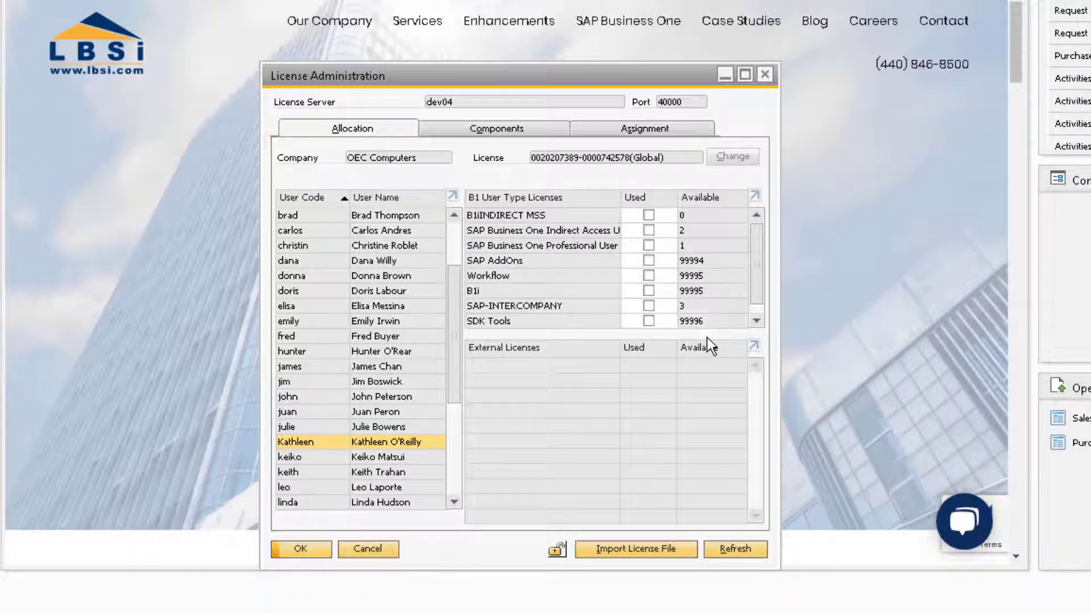
# Mark the user for Professional User, SAP AddOns, Workflow, B1i and SDK Tools licences.
pyautogui.click(649, 246)
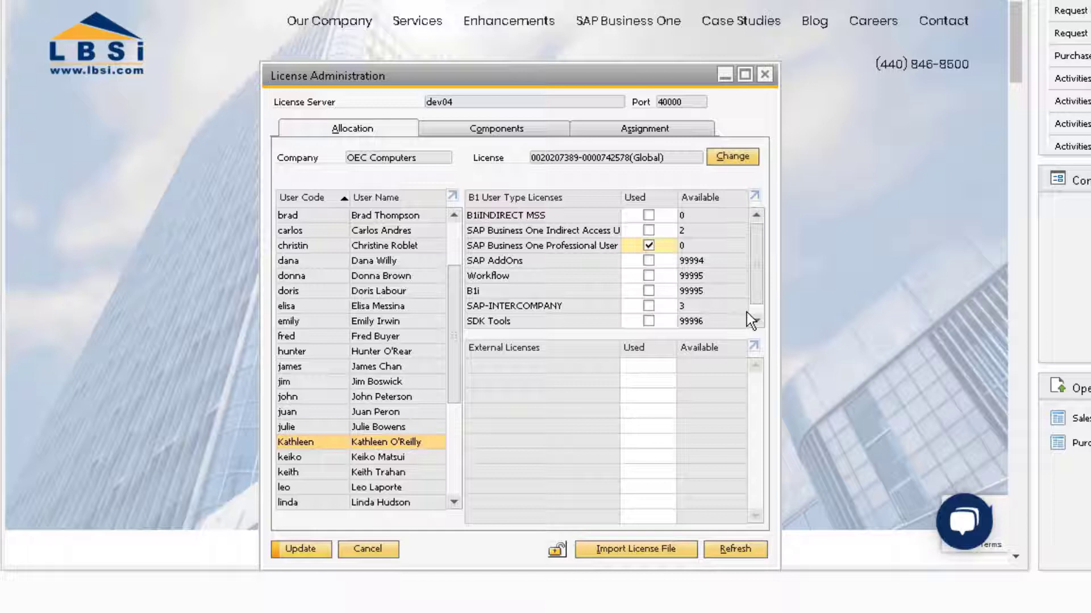
pyautogui.click(649, 260)
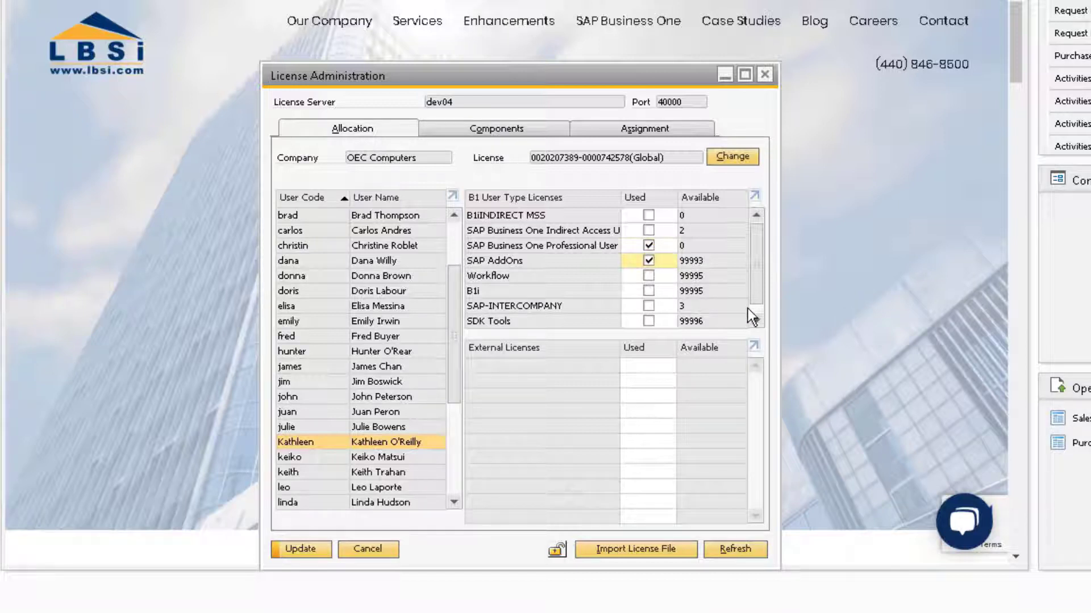
pyautogui.click(757, 320)
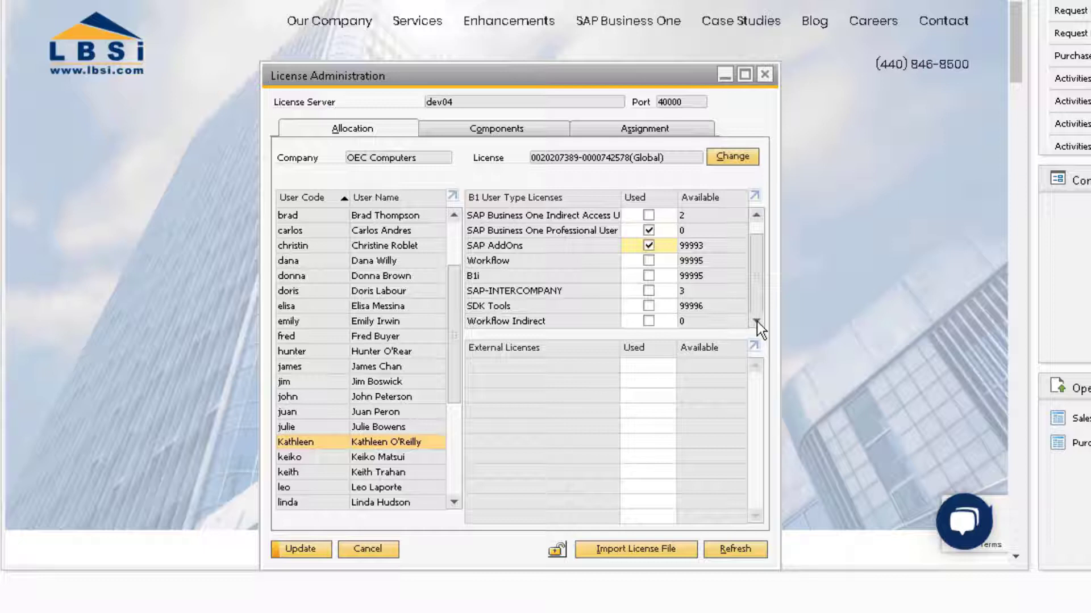
pyautogui.click(649, 262)
pyautogui.click(648, 278)
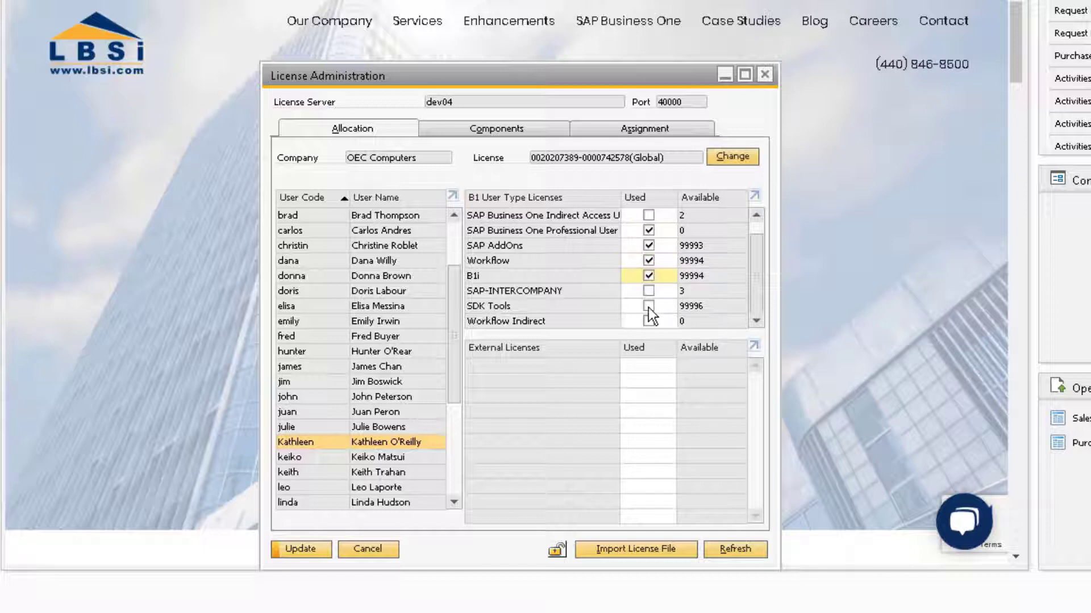
pyautogui.click(648, 306)
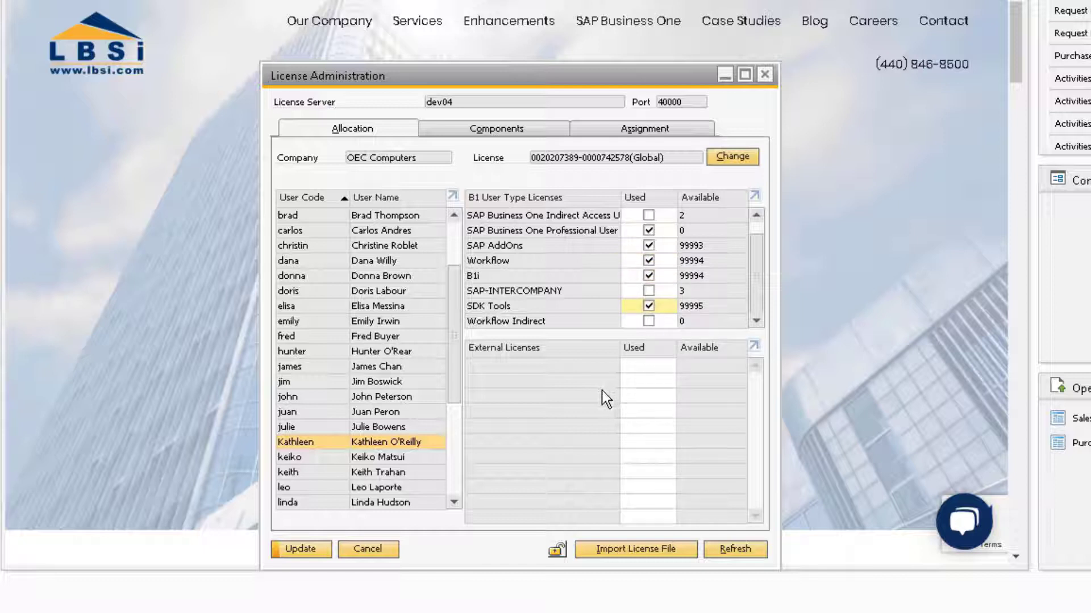
# Save the licence assignments and open General Authorizations for the new user.
pyautogui.click(314, 548)
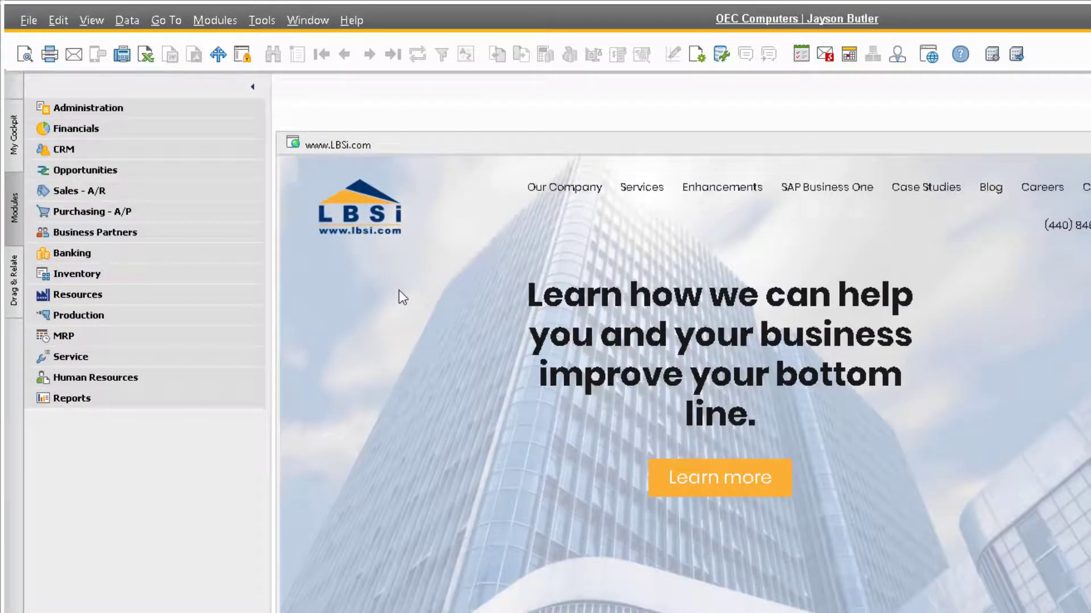
pyautogui.click(147, 111)
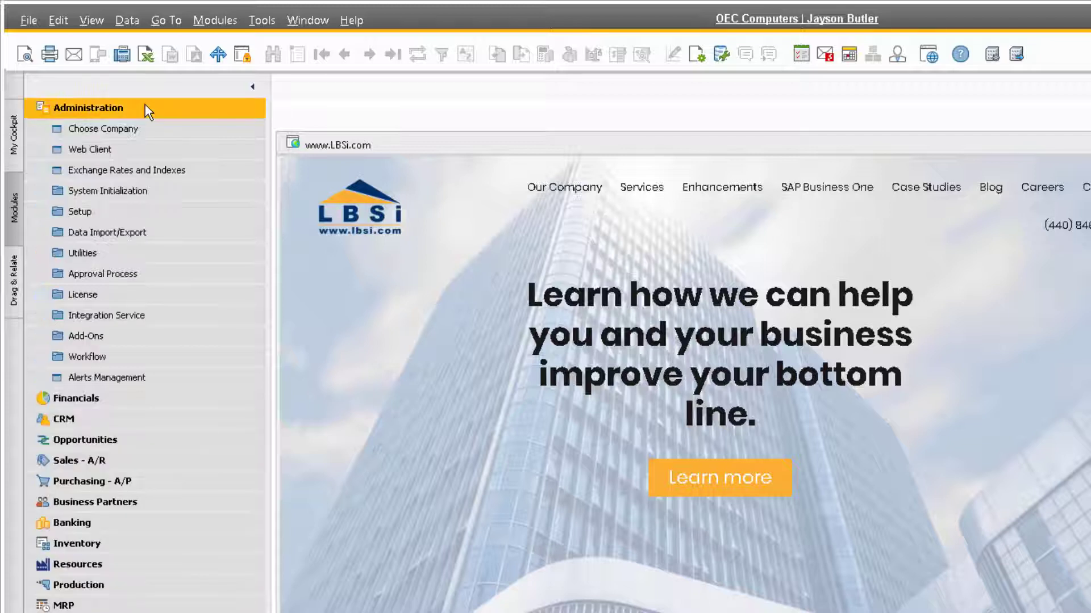
pyautogui.click(151, 191)
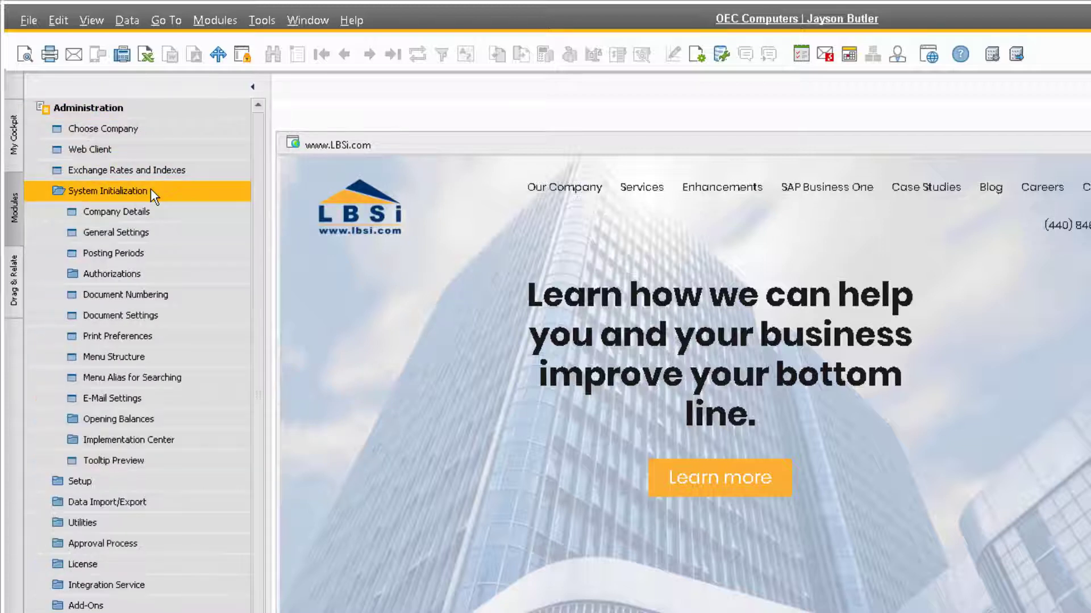
pyautogui.click(159, 274)
pyautogui.click(216, 300)
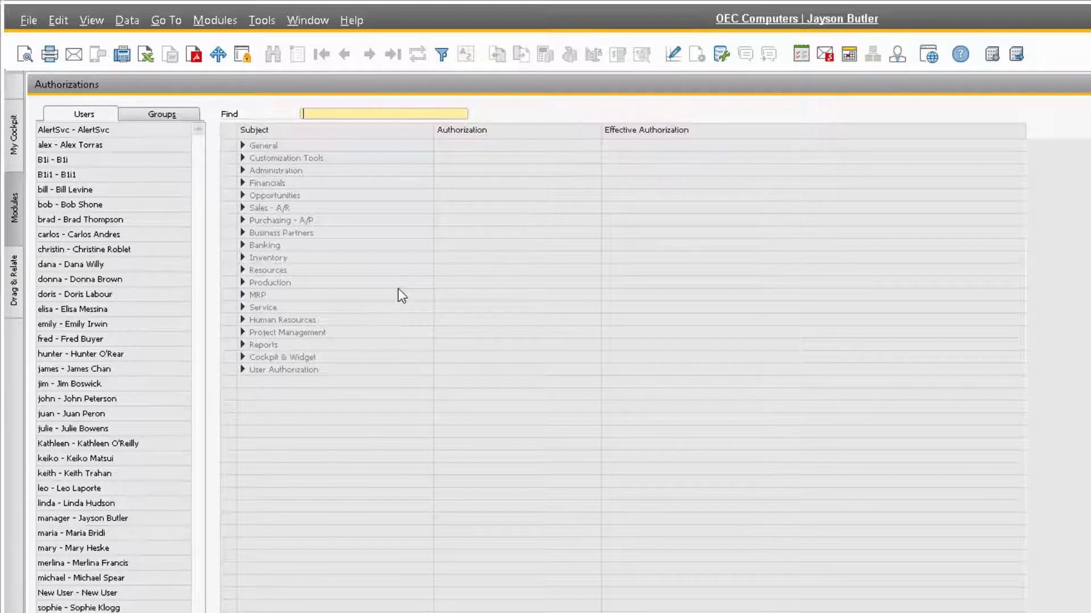
pyautogui.click(127, 442)
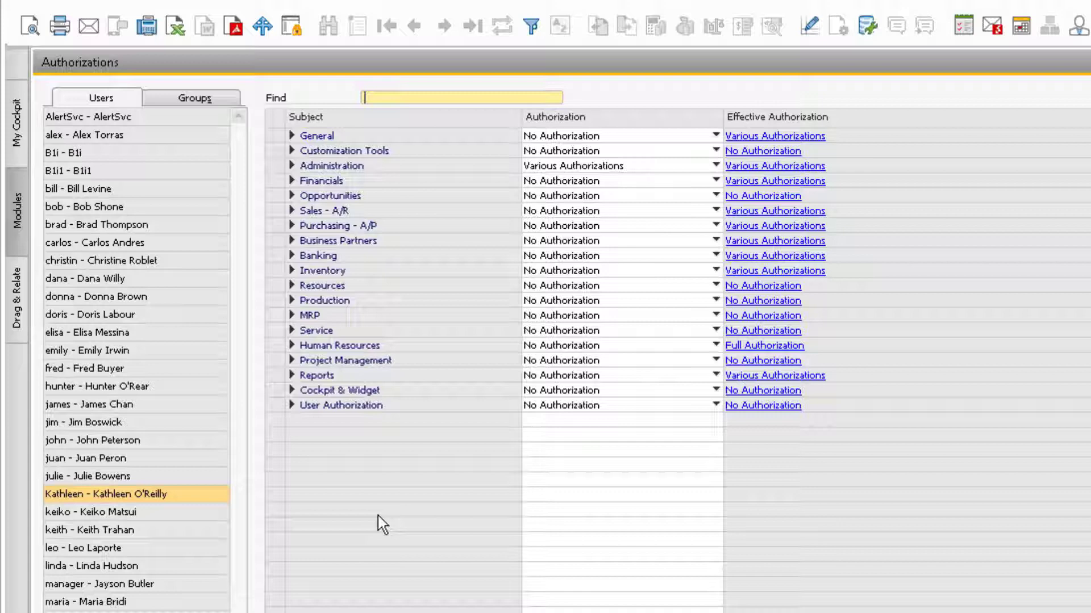
# Review the Finance group's rights, then give the user Full Authorization for Service.
pyautogui.click(205, 97)
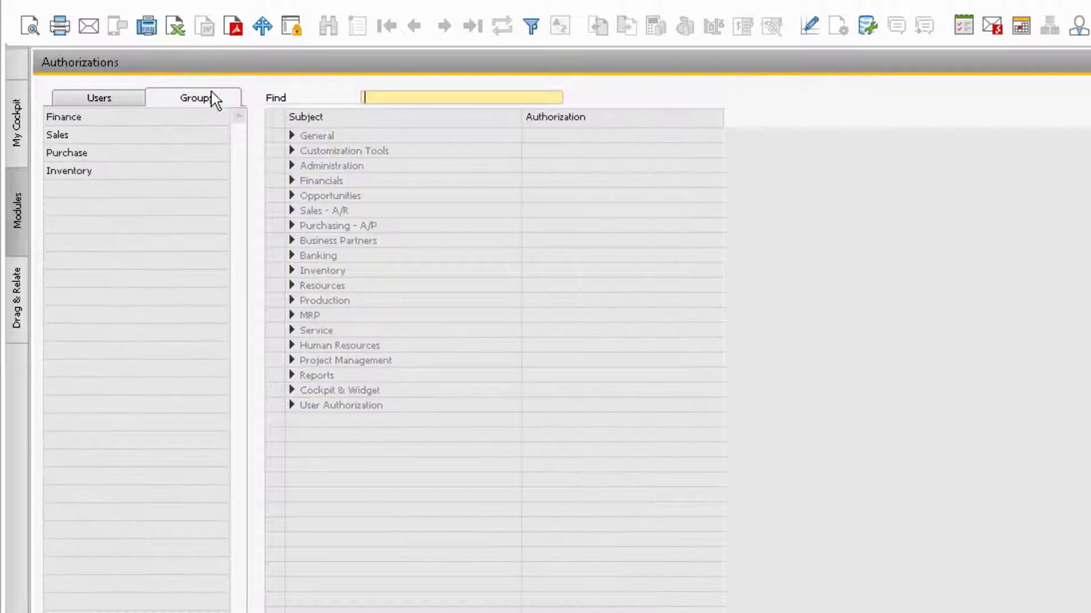
pyautogui.click(145, 116)
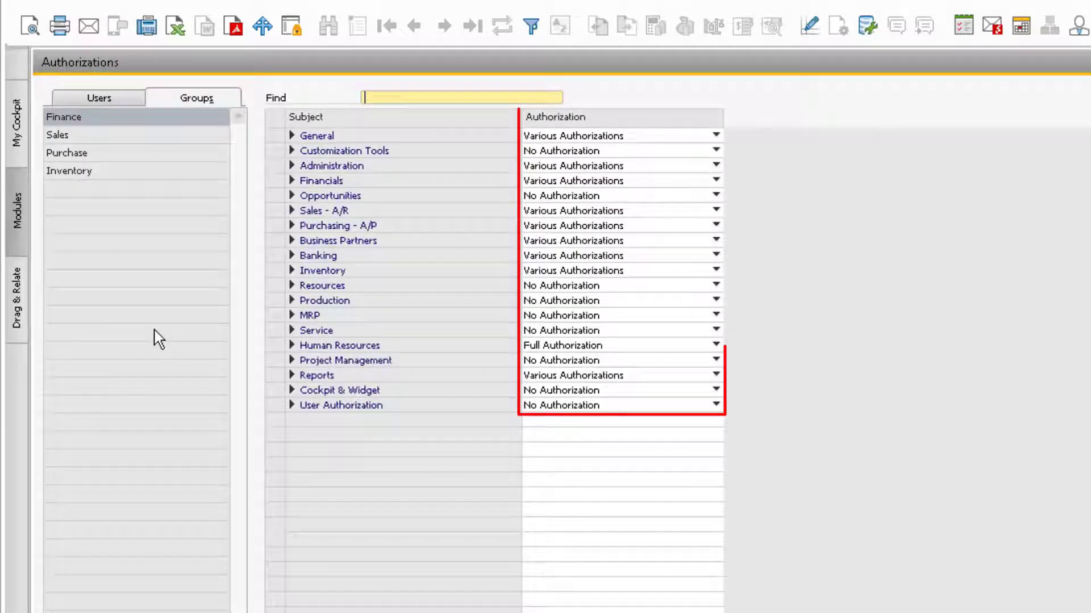
pyautogui.click(104, 97)
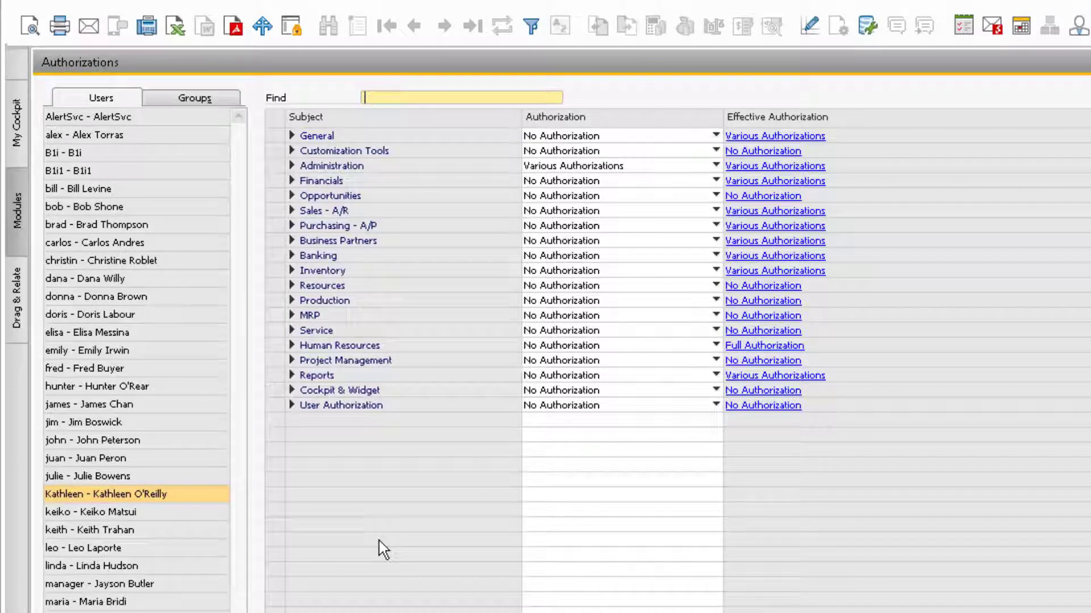
pyautogui.click(575, 346)
pyautogui.click(578, 348)
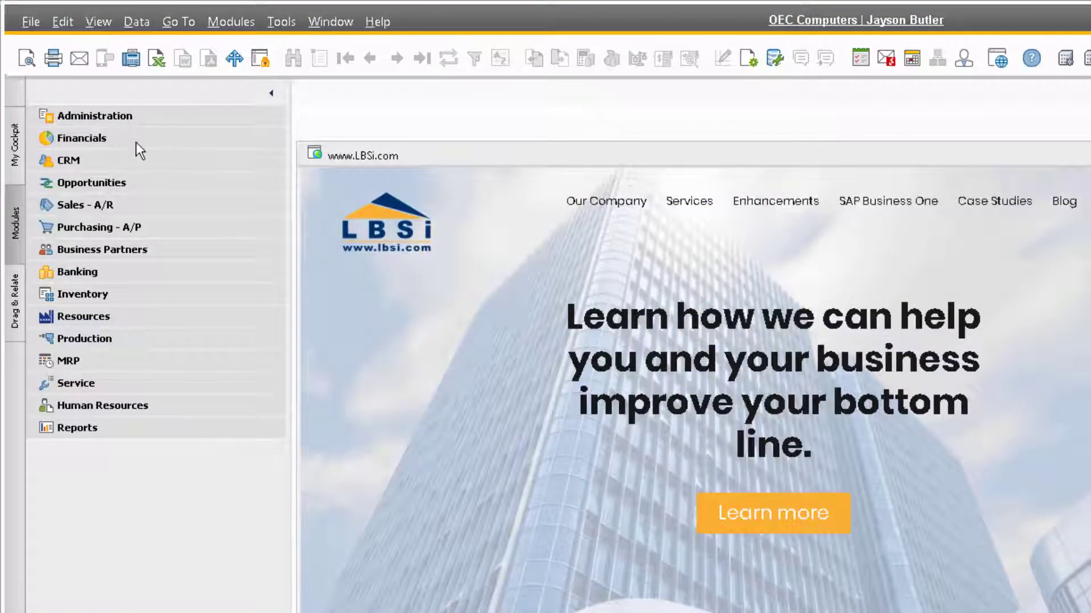
# Open Users - Setup and find the existing Accounting user by user code.
pyautogui.click(131, 120)
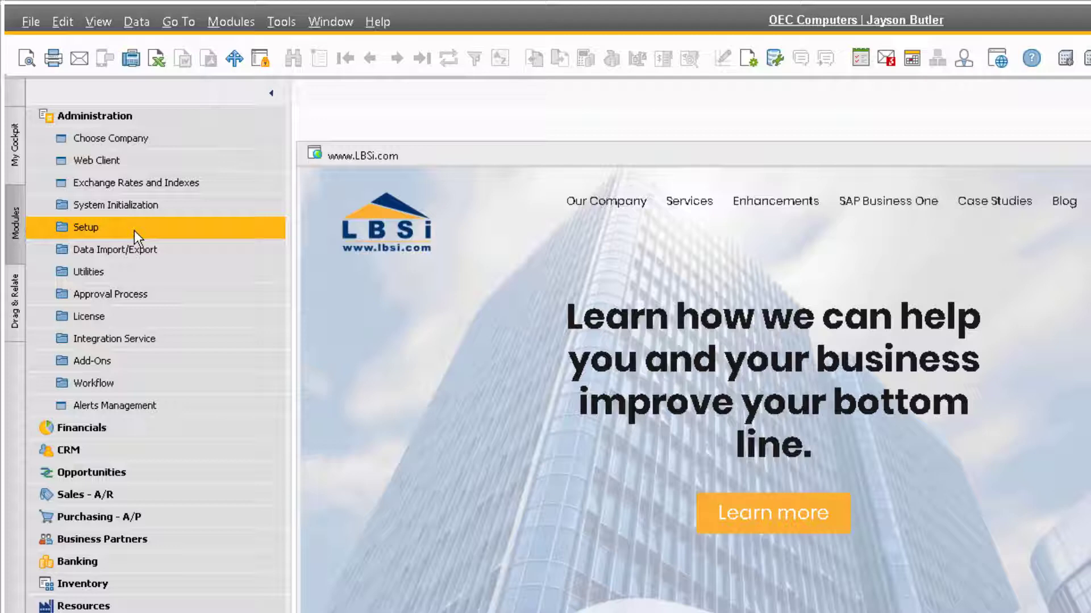
pyautogui.click(134, 228)
pyautogui.click(190, 254)
pyautogui.click(200, 271)
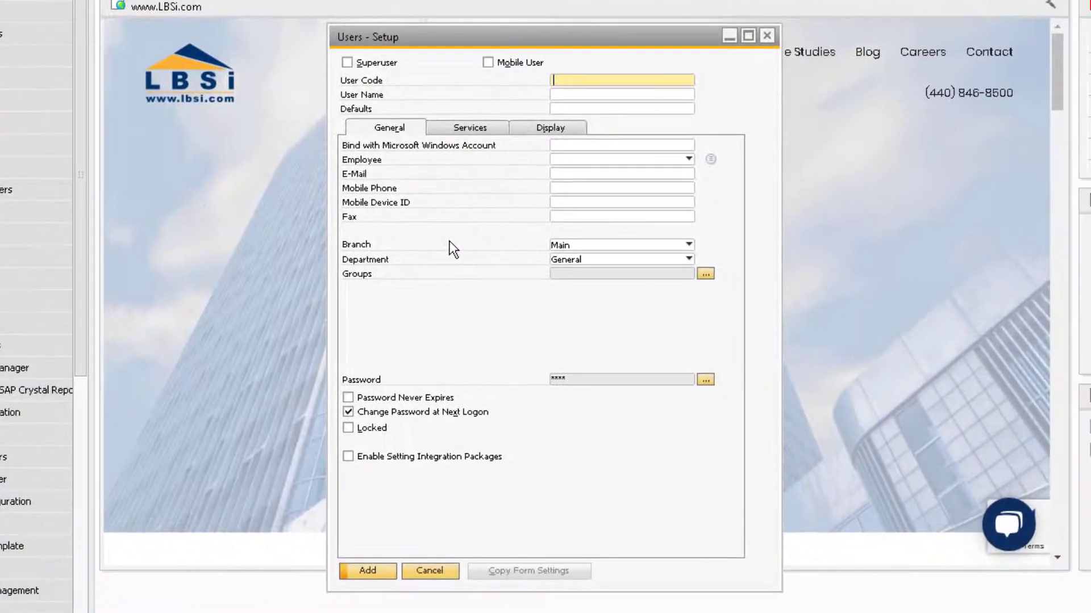
pyautogui.hotkey('ctrl', 'f')
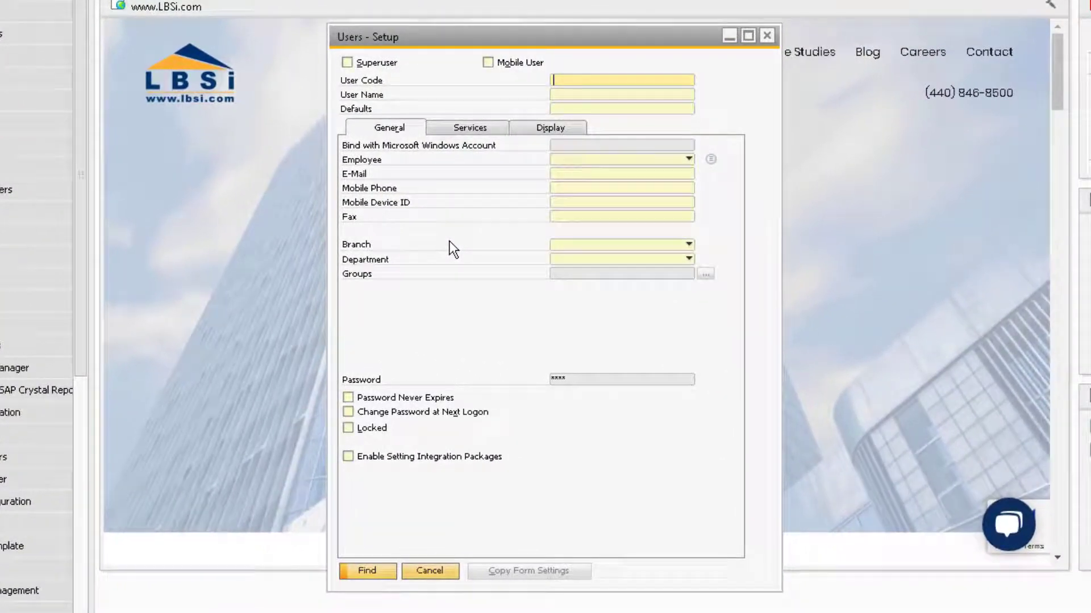
pyautogui.write('donna')
pyautogui.press('Return')
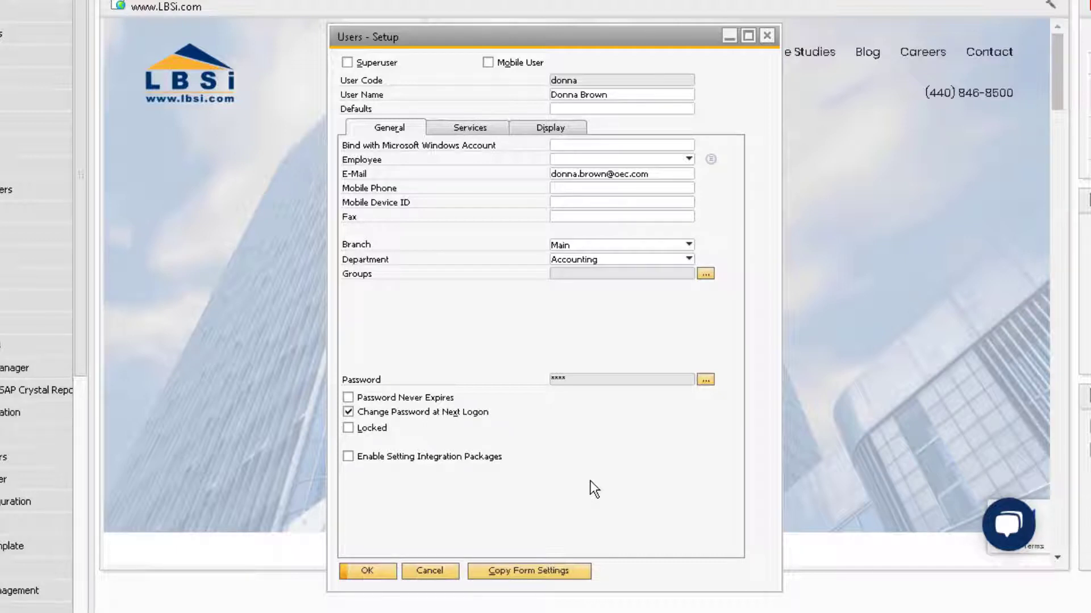
# Copy that user's form settings to the new user in row 39 and confirm.
pyautogui.click(571, 568)
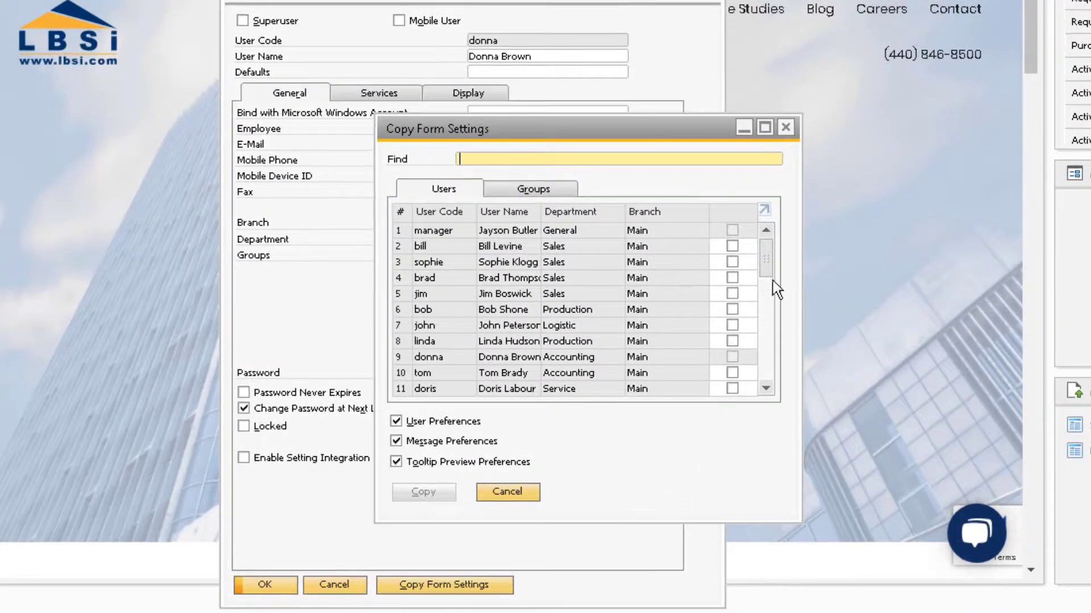
pyautogui.moveTo(771, 260); pyautogui.dragTo(770, 381)
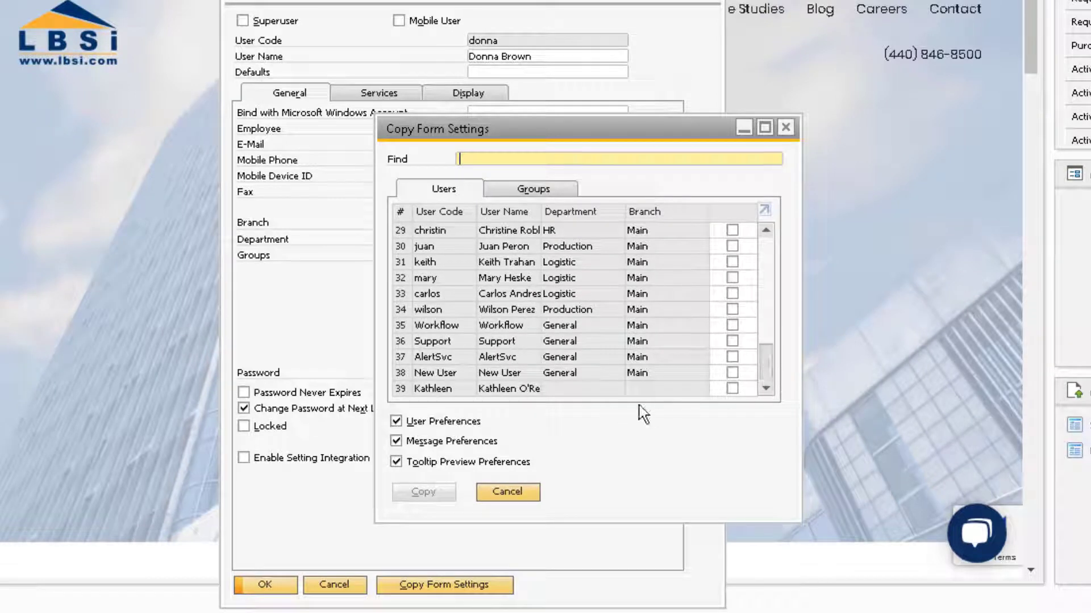
pyautogui.click(731, 389)
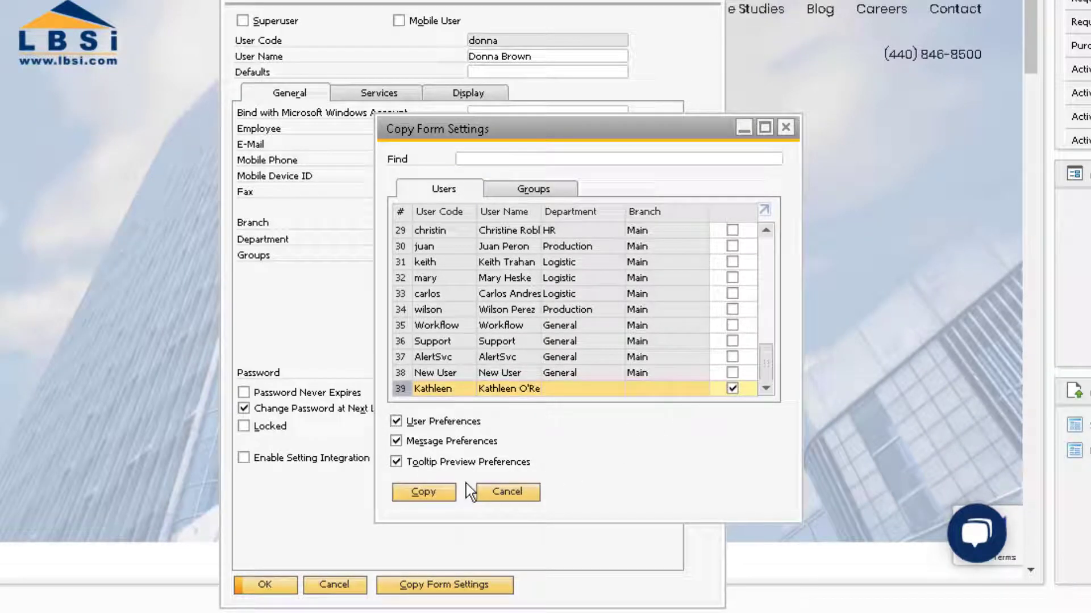
pyautogui.click(431, 493)
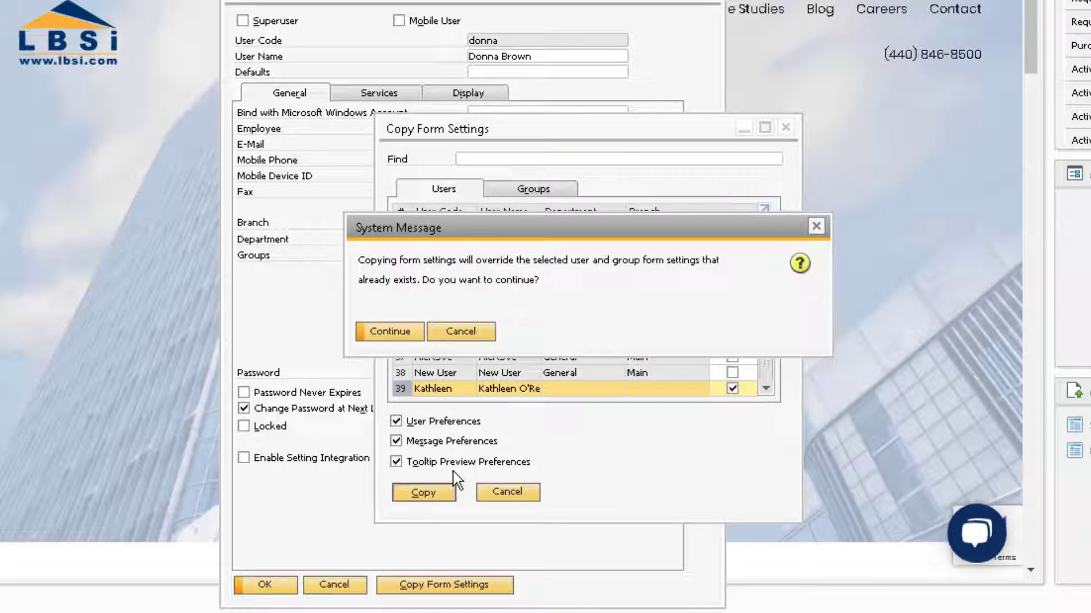
pyautogui.click(390, 331)
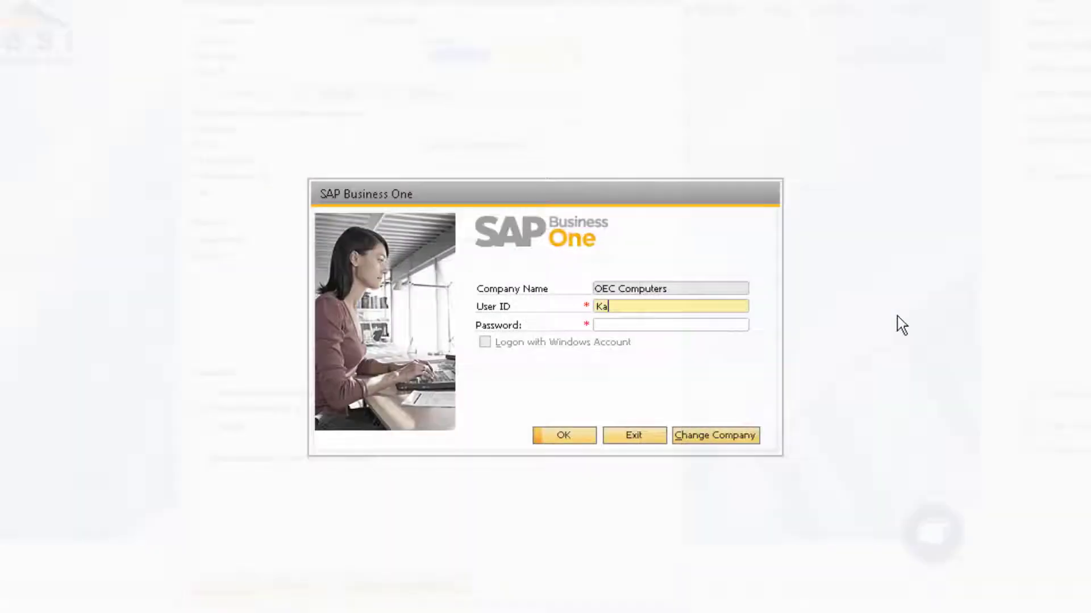
# Log on with the new user ID and replace the expired password with a new one.
pyautogui.write('hleen')
pyautogui.press('Tab')
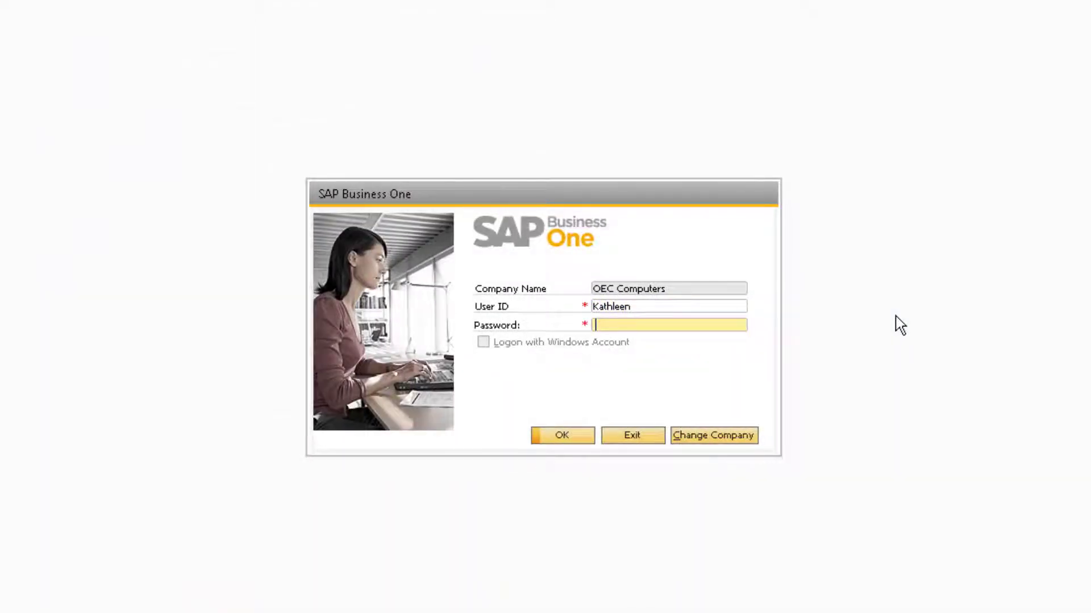
pyautogui.press('Return')
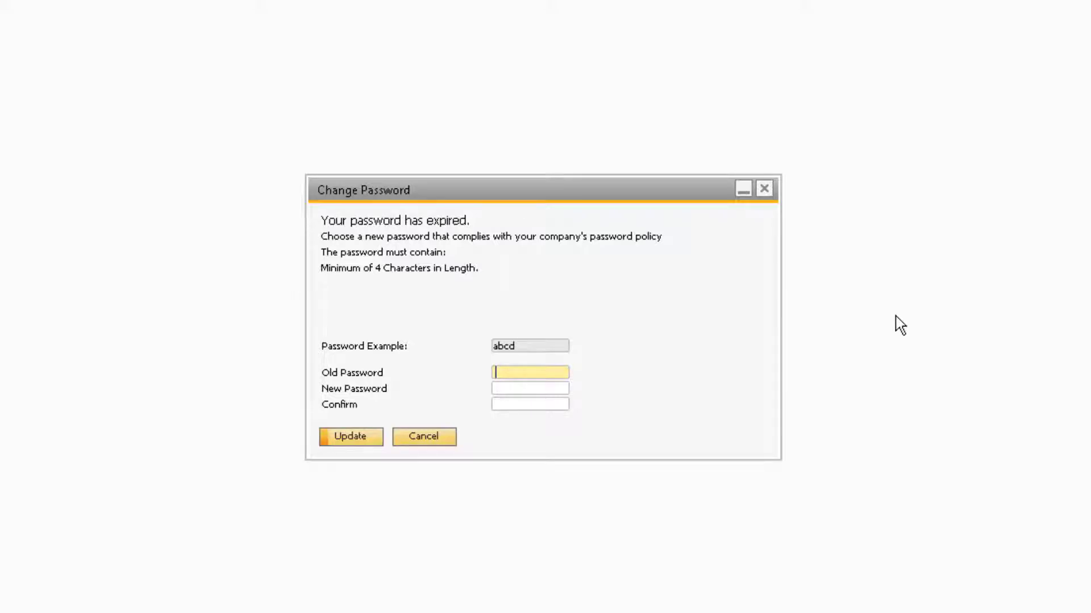
pyautogui.write('****')
pyautogui.press('Tab')
pyautogui.write('****')
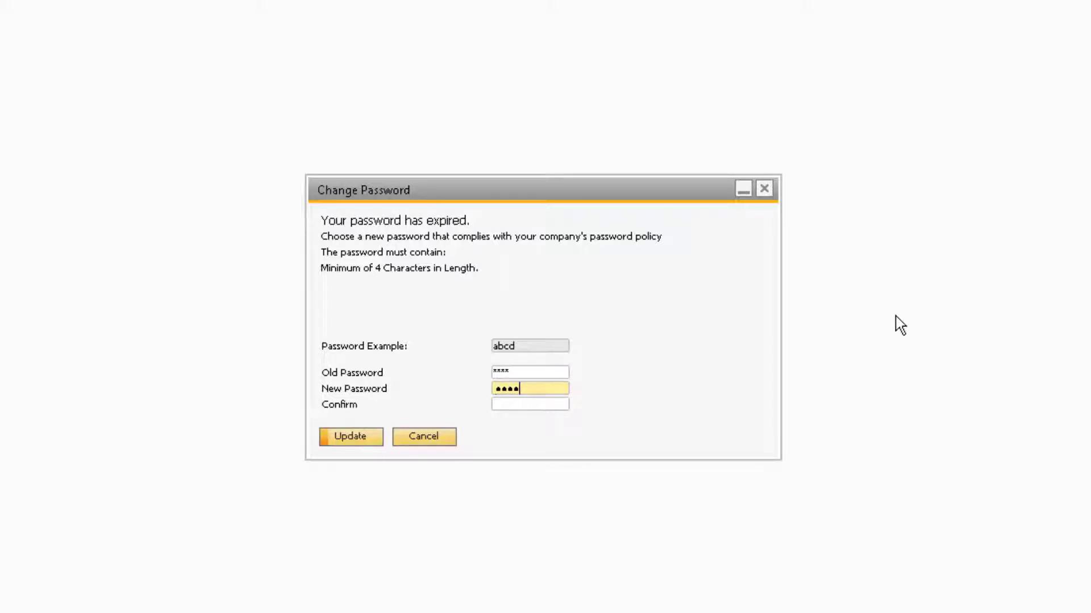
pyautogui.press('Tab')
pyautogui.write('****')
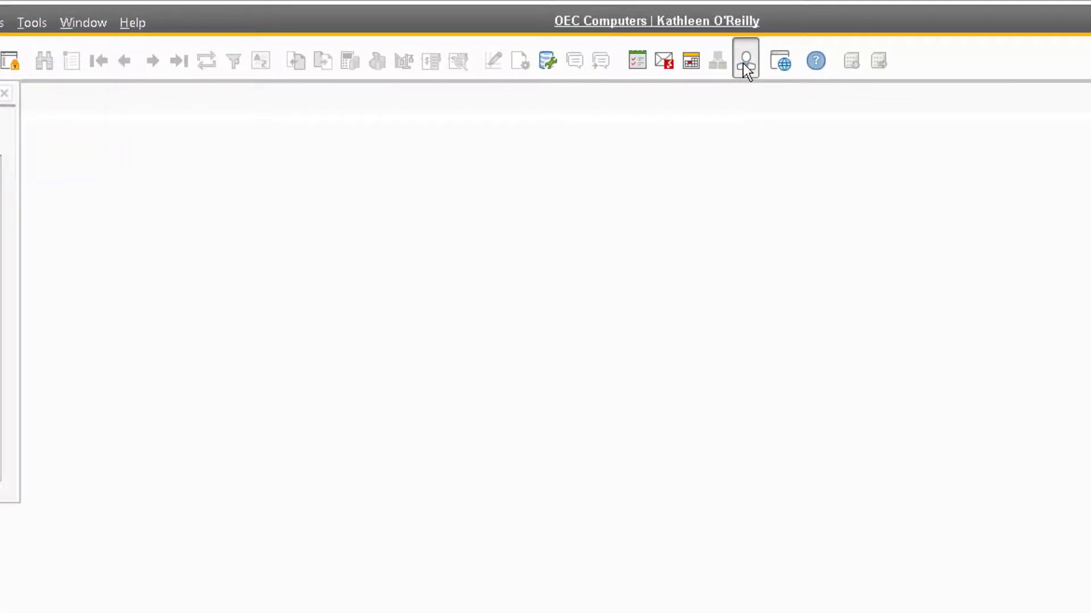
# Review the current user's setup record, including its Services and Display tab settings.
pyautogui.click(743, 63)
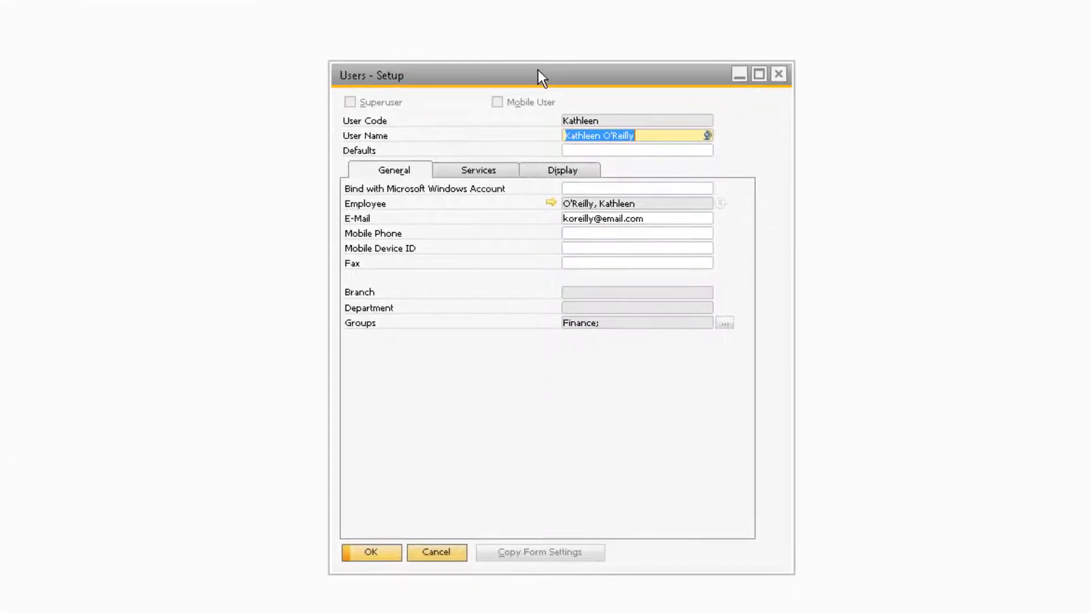
pyautogui.click(489, 172)
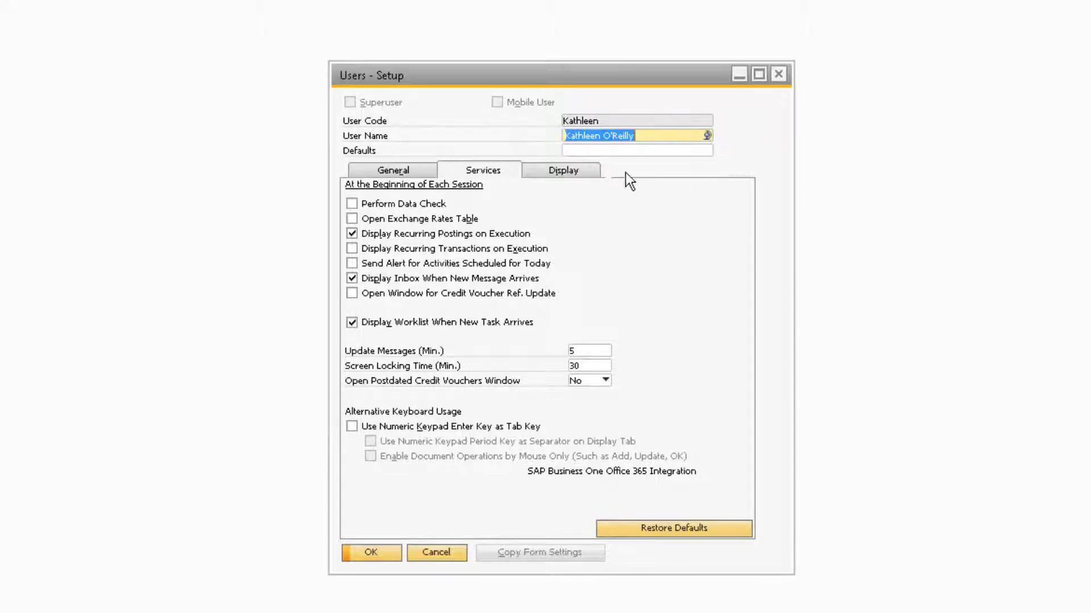
pyautogui.click(588, 172)
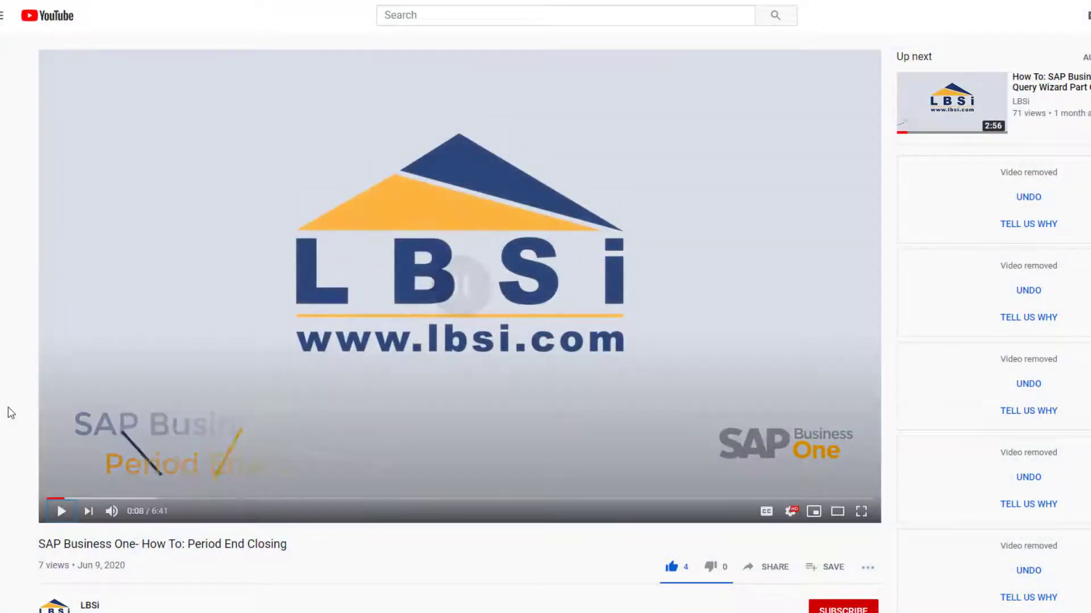
# Subscribe to LBSi with All notifications, then browse the channel's next uploads.
pyautogui.scroll(-2, 9, 413)
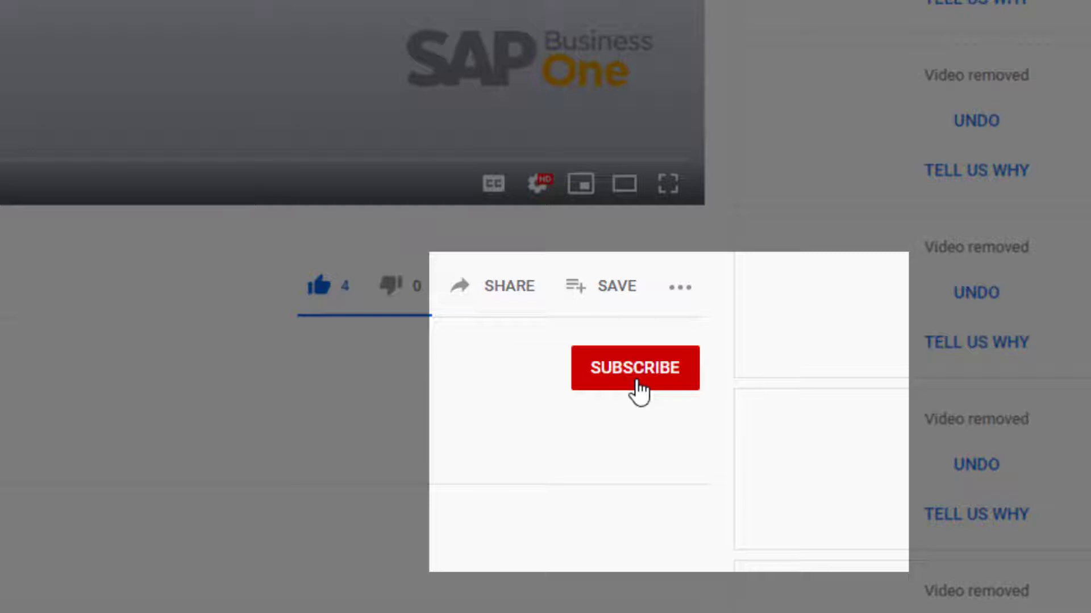
pyautogui.click(635, 390)
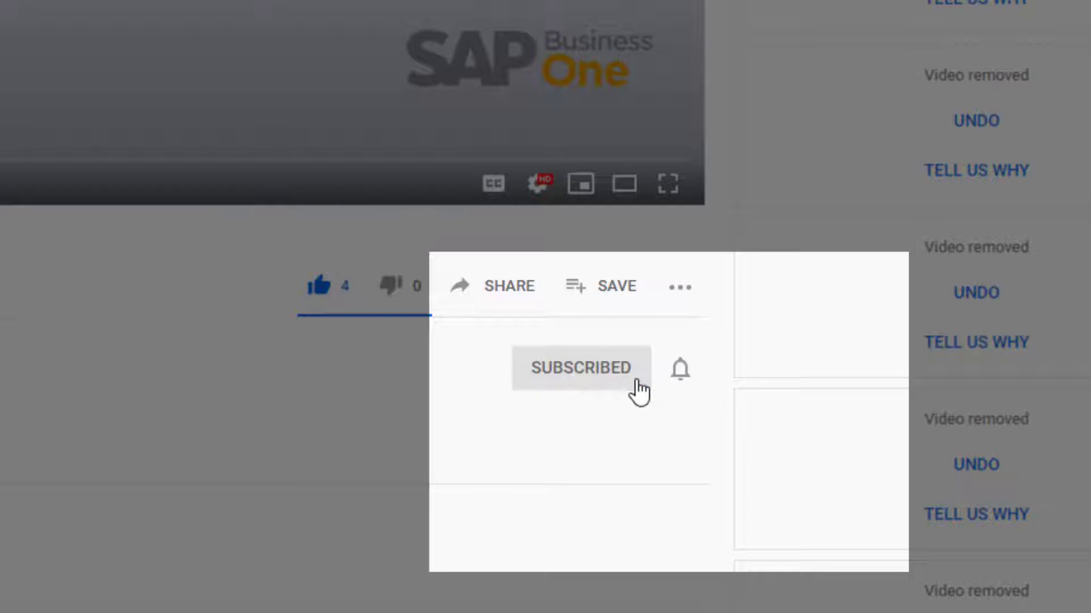
pyautogui.click(679, 375)
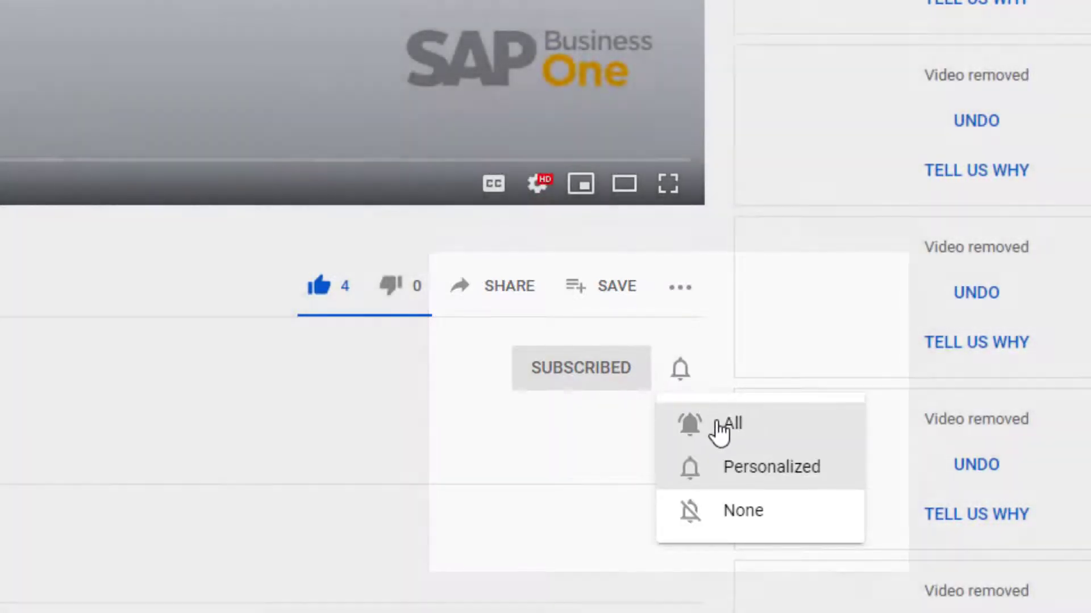
pyautogui.click(716, 430)
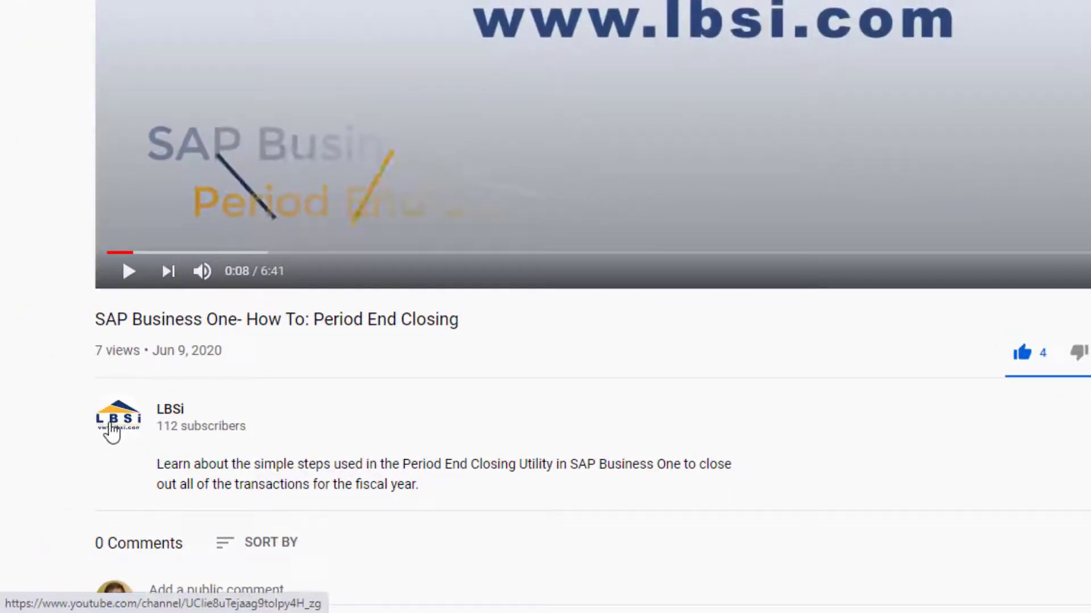
pyautogui.click(111, 430)
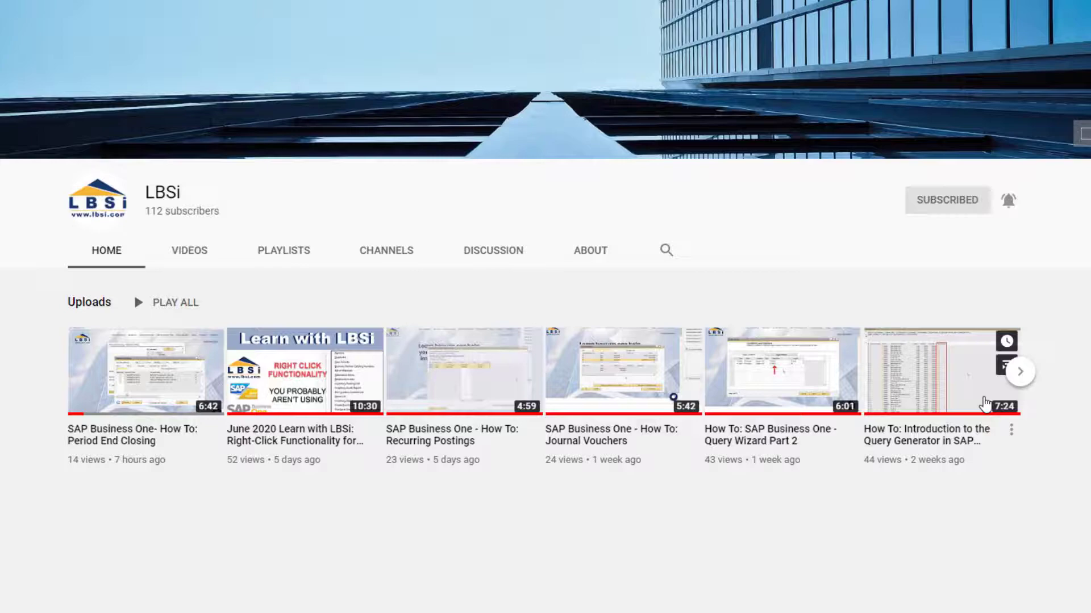
pyautogui.click(1022, 377)
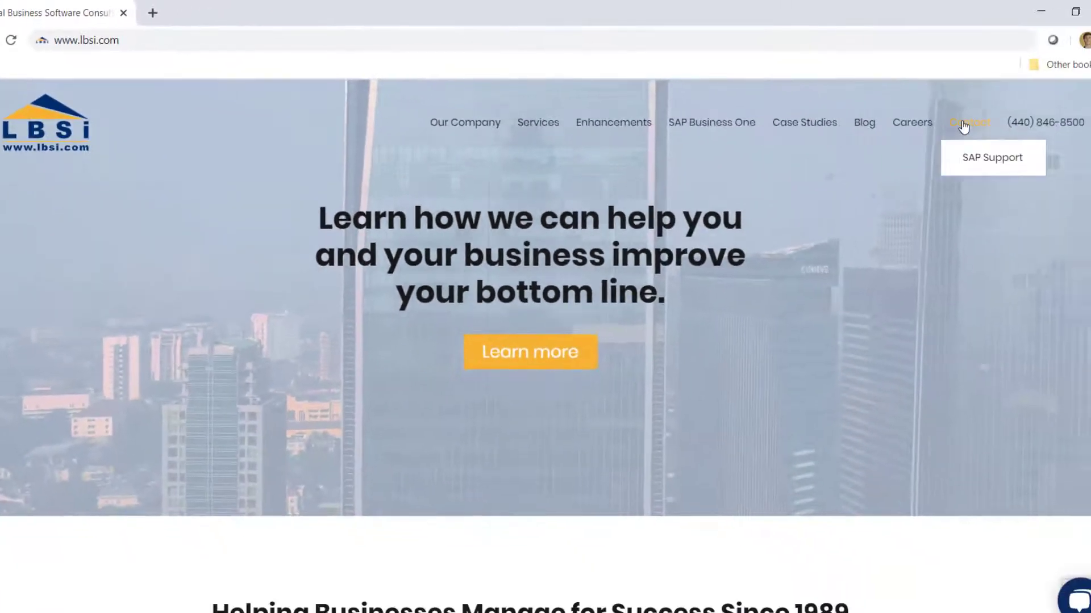
# Go to the LBSI Contact page and scroll down to its enquiry form.
pyautogui.click(964, 126)
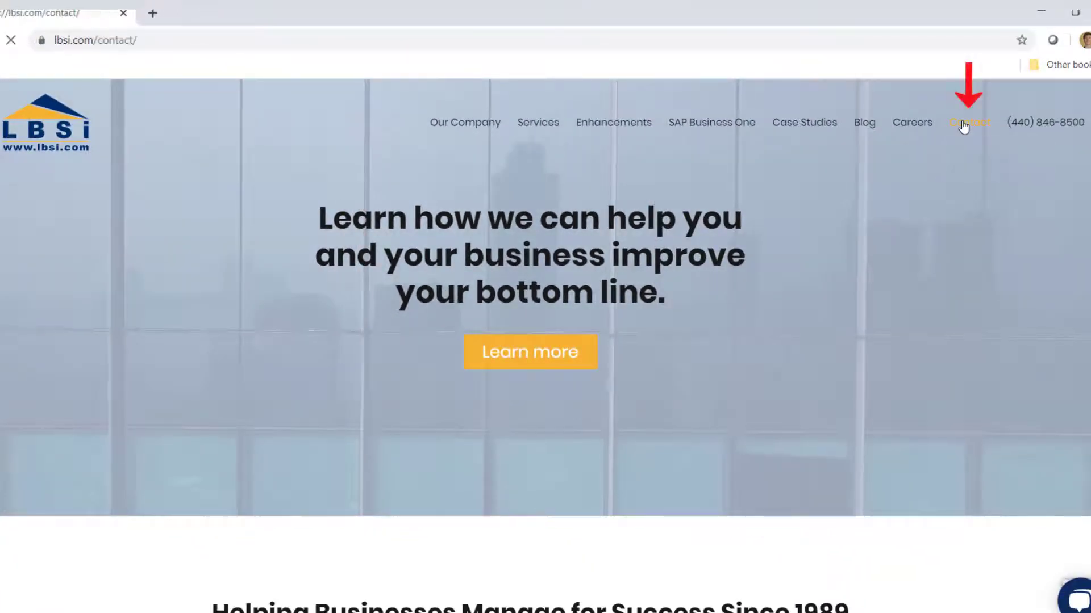
pyautogui.scroll(-3, 545, 341)
pyautogui.scroll(-2, 545, 341)
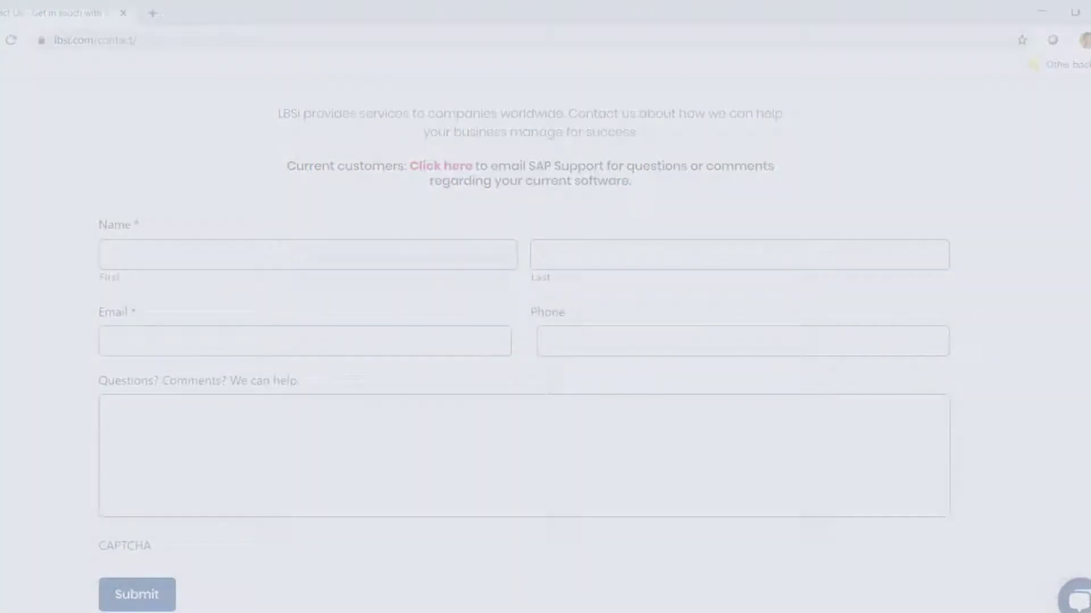